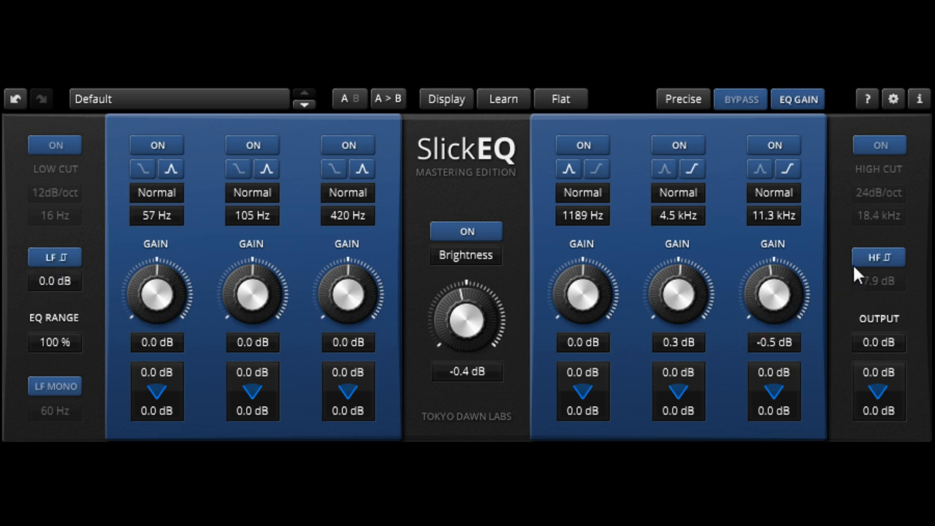
- Enable the High Cut filter, the Low Cut filter and the LF Mono section
{"action": "left_click", "coordinate": [877, 144]}
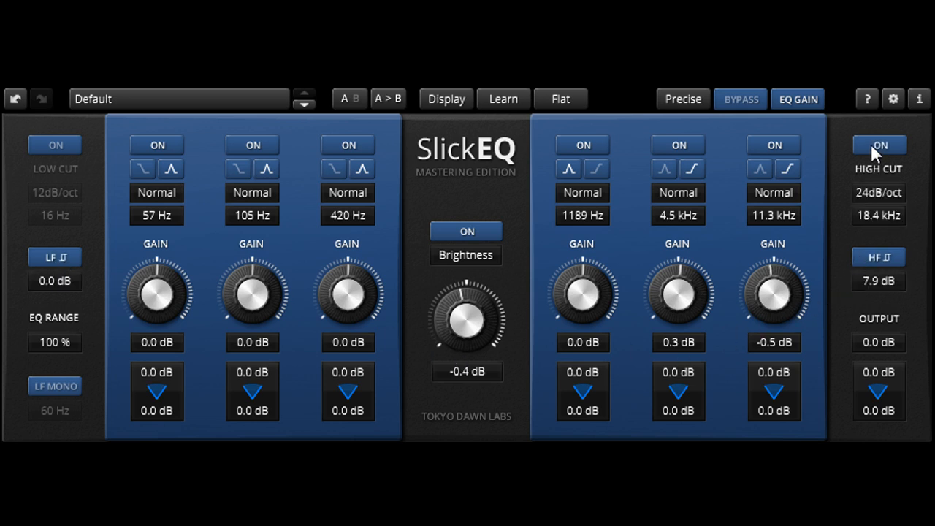
{"action": "left_click", "coordinate": [55, 146]}
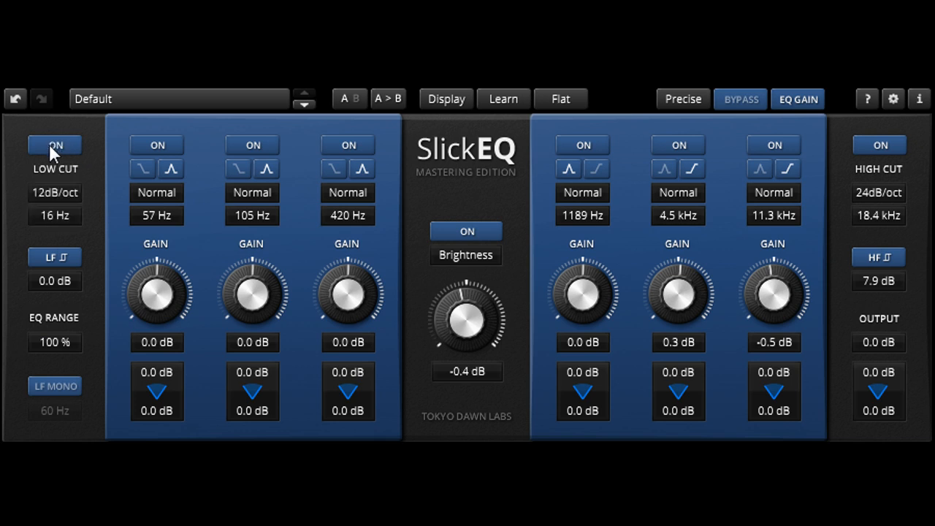
{"action": "left_click", "coordinate": [53, 386]}
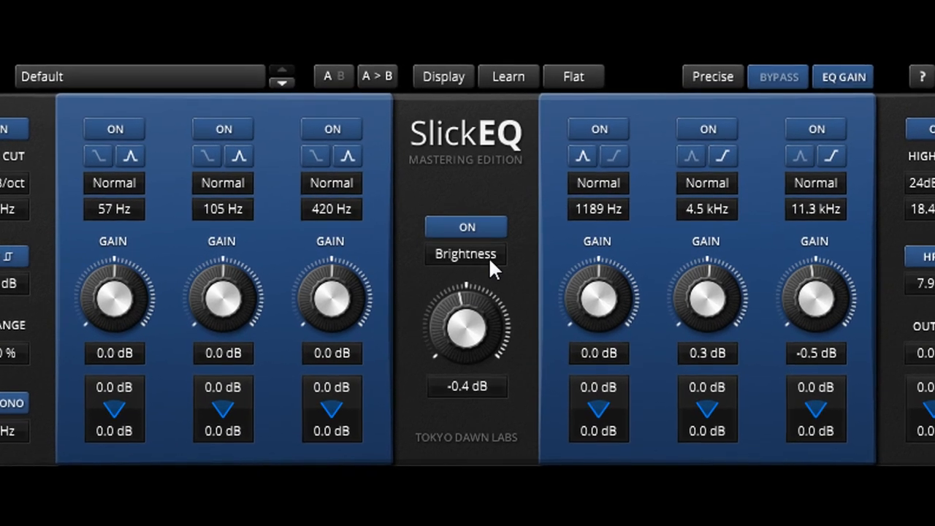
- Switch the central tilt filter from Brightness to the EL Curve type
{"action": "left_click", "coordinate": [488, 255]}
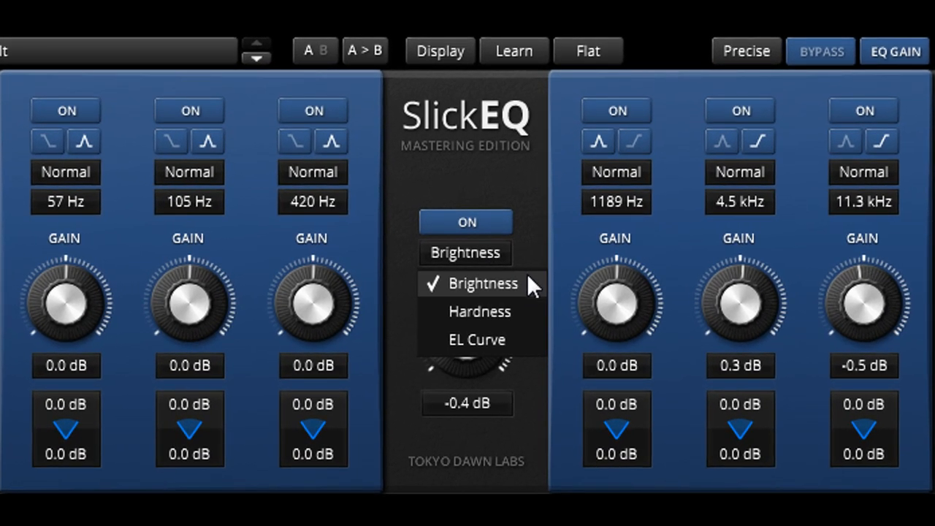
{"action": "left_click", "coordinate": [527, 337]}
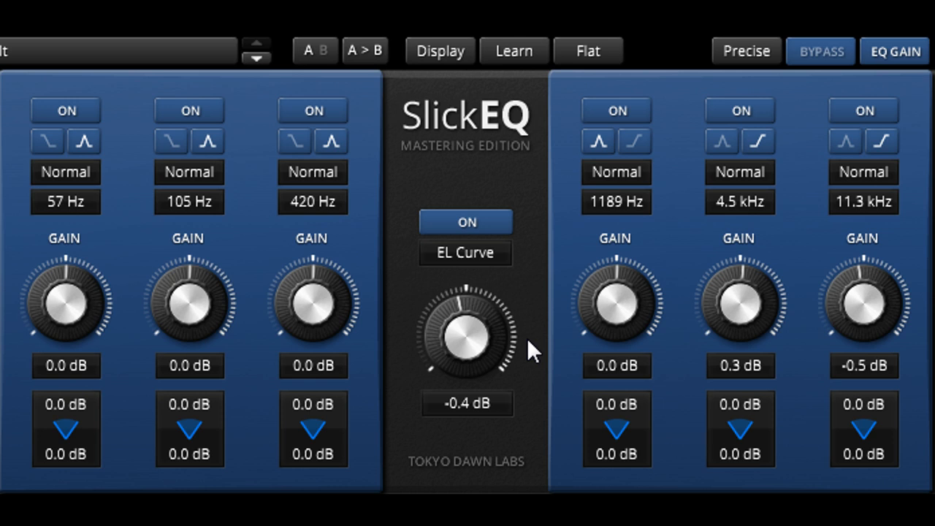
- Try channel gain offsets of 3.1 dB and -1.1 dB on the 420 Hz band, and reset both to 0.0 dB
{"action": "left_click_drag", "start_coordinate": [333, 406], "coordinate": [334, 395]}
{"action": "left_click_drag", "start_coordinate": [317, 455], "coordinate": [317, 459]}
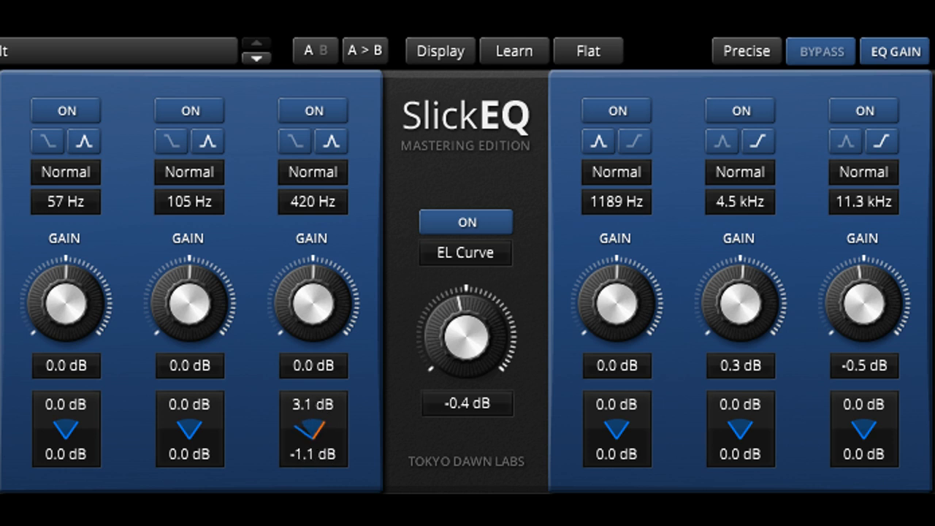
{"action": "double_click", "coordinate": [314, 454]}
{"action": "double_click", "coordinate": [313, 405]}
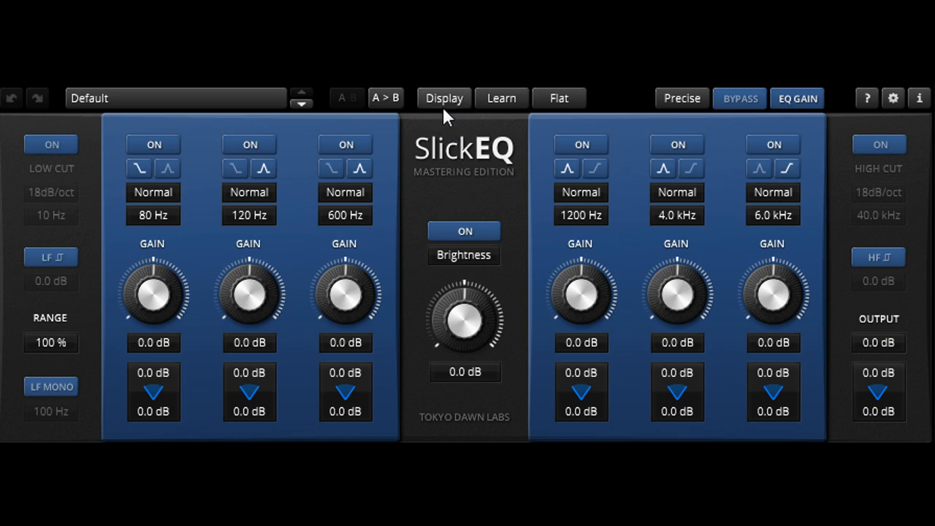
- Show the frequency response display and set its analyzer to Avg+Max
{"action": "left_click", "coordinate": [443, 105]}
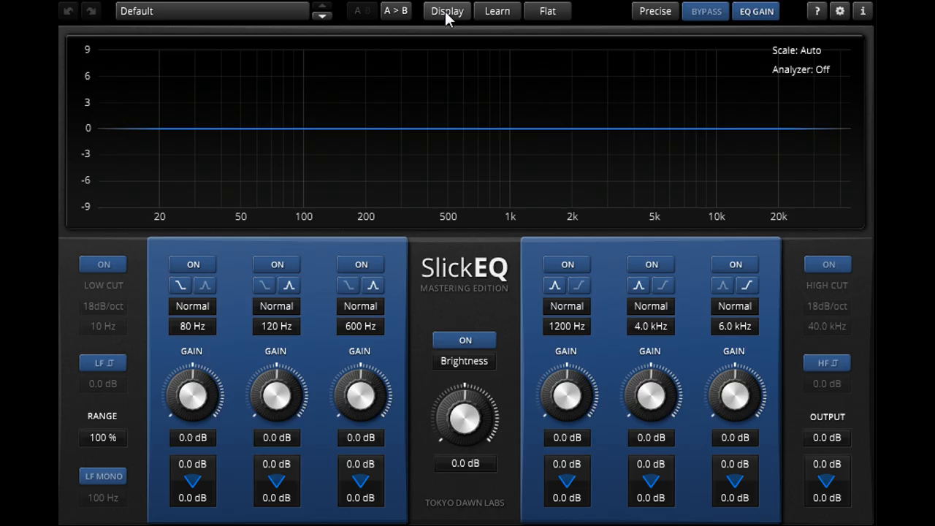
{"action": "left_click", "coordinate": [826, 68]}
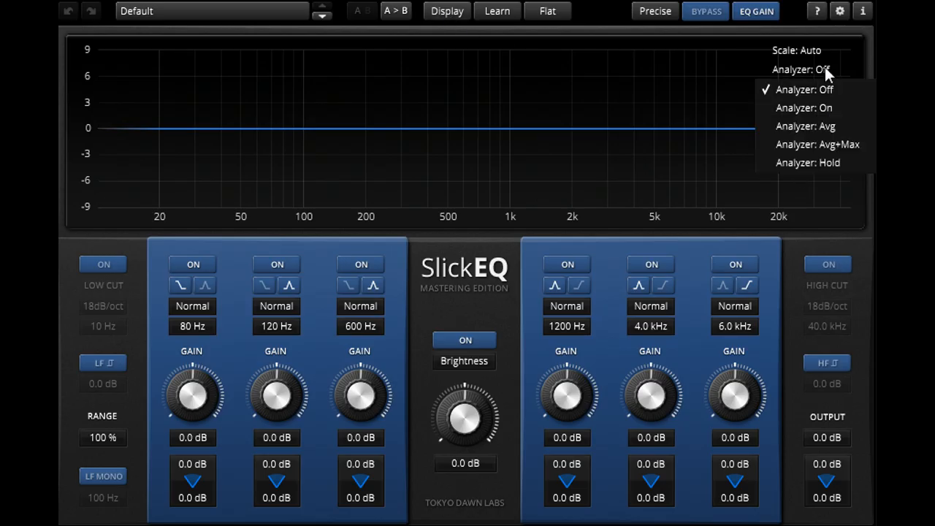
{"action": "left_click", "coordinate": [833, 145]}
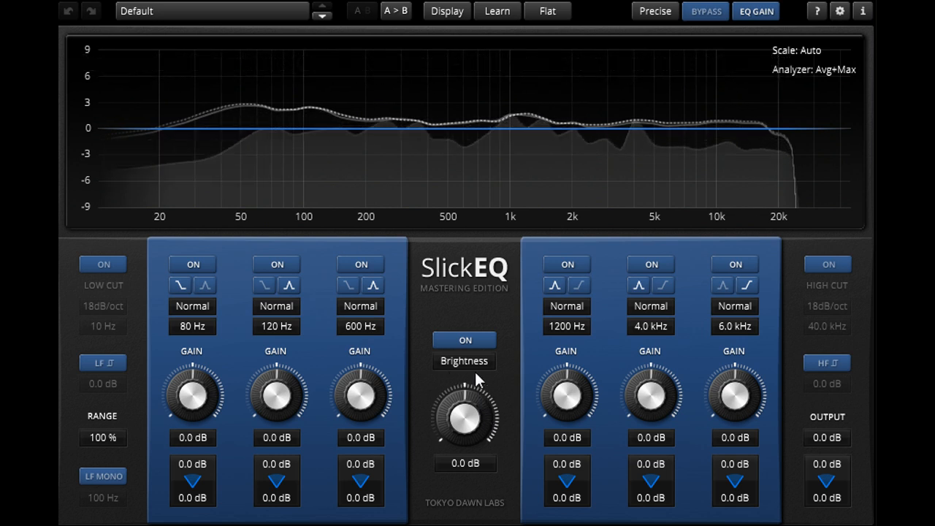
- Sweep the Brightness filter's gain up to 4.0 dB, down to -2.0 dB and back to 0.0 dB
{"action": "left_click_drag", "start_coordinate": [472, 416], "coordinate": [472, 339]}
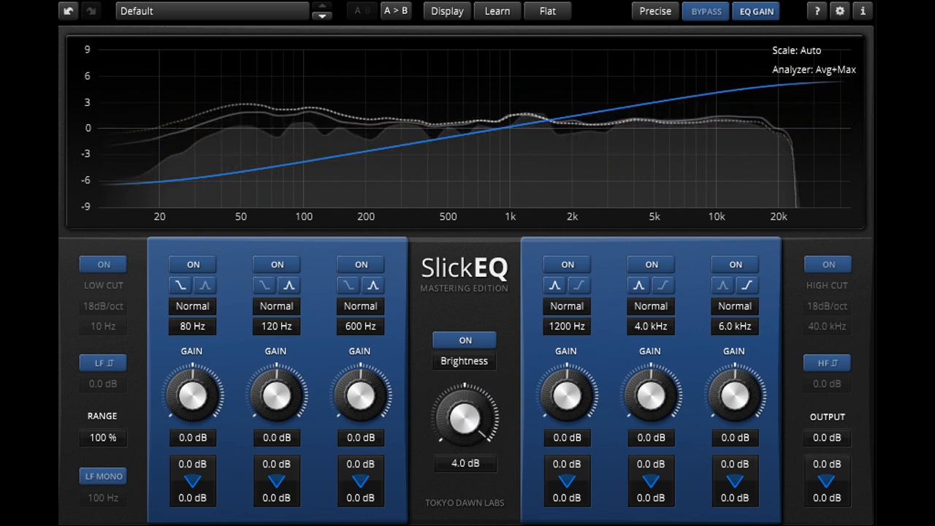
{"action": "left_click_drag", "start_coordinate": [472, 417], "coordinate": [471, 488]}
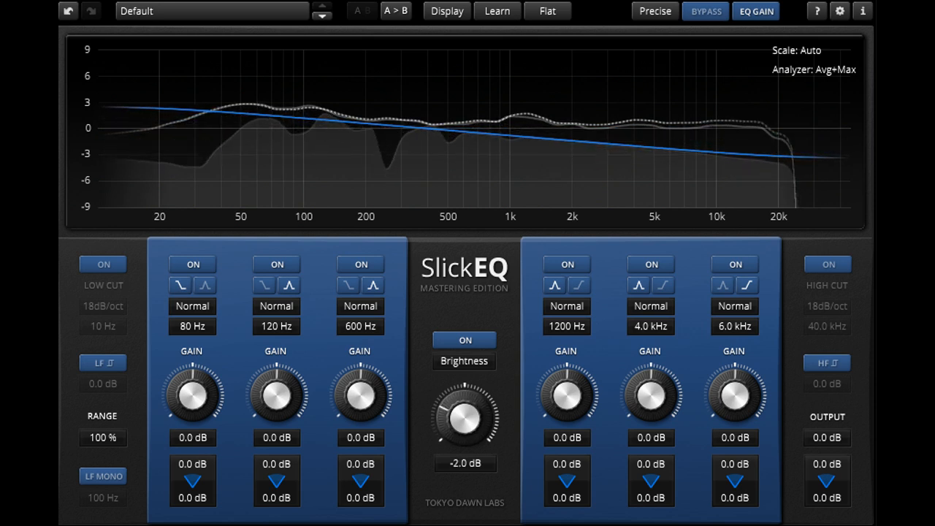
{"action": "left_click_drag", "start_coordinate": [471, 485], "coordinate": [472, 483]}
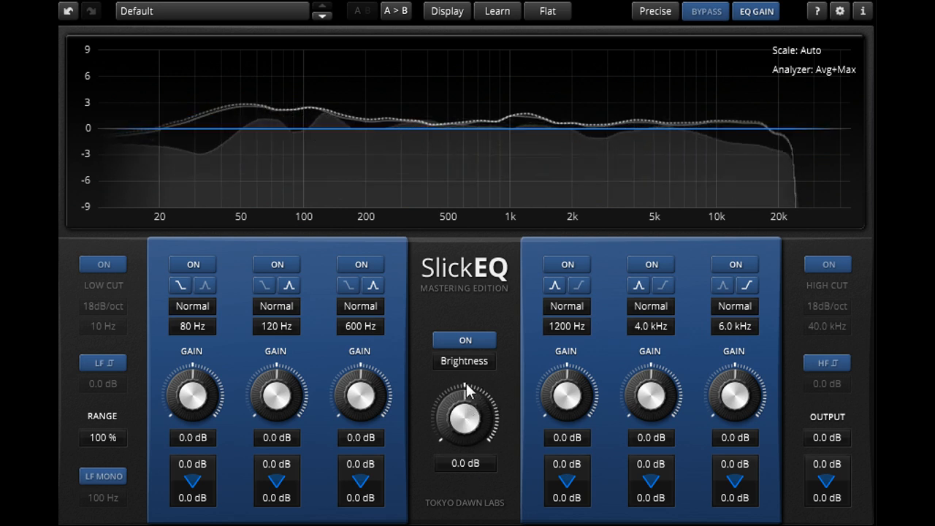
- Switch the central filter to Hardness, try a gain of -4.0 dB and reset it to 0.0 dB
{"action": "left_click", "coordinate": [468, 360]}
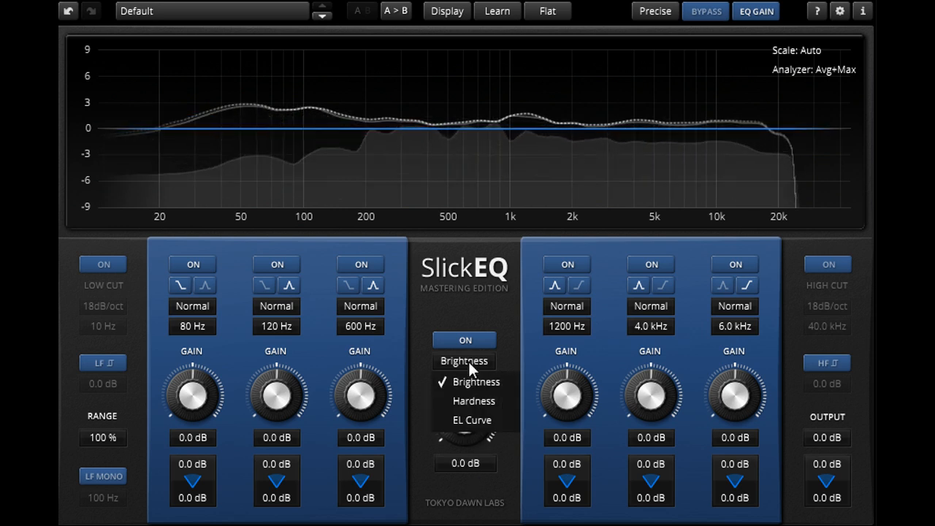
{"action": "left_click", "coordinate": [498, 400]}
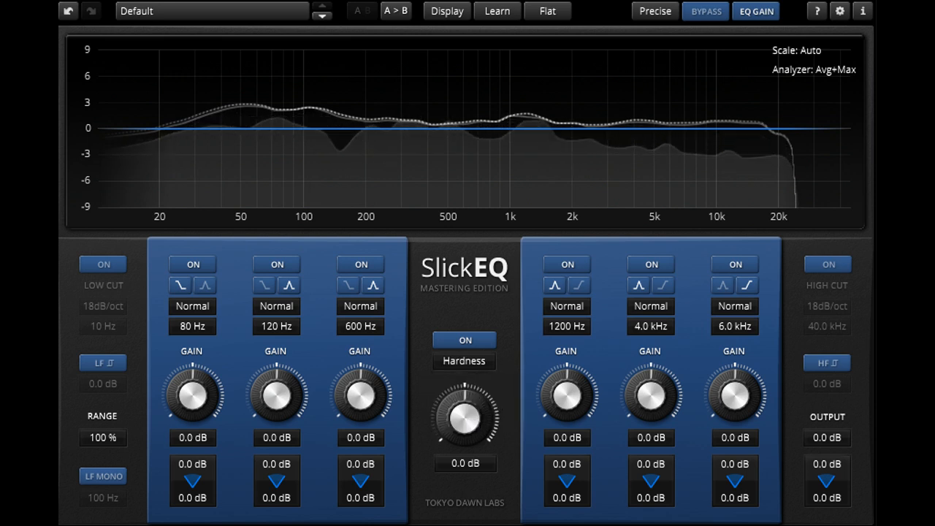
{"action": "left_click_drag", "start_coordinate": [466, 418], "coordinate": [466, 512]}
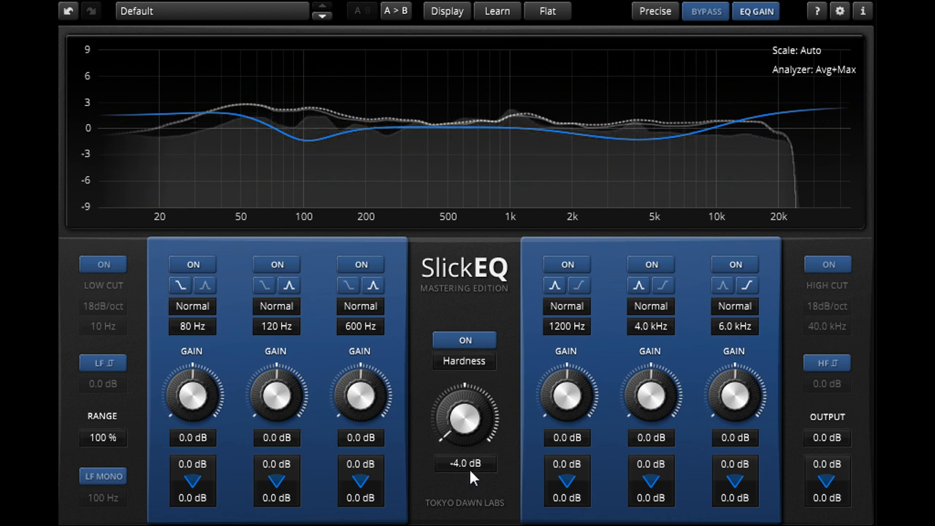
{"action": "double_click", "coordinate": [468, 417]}
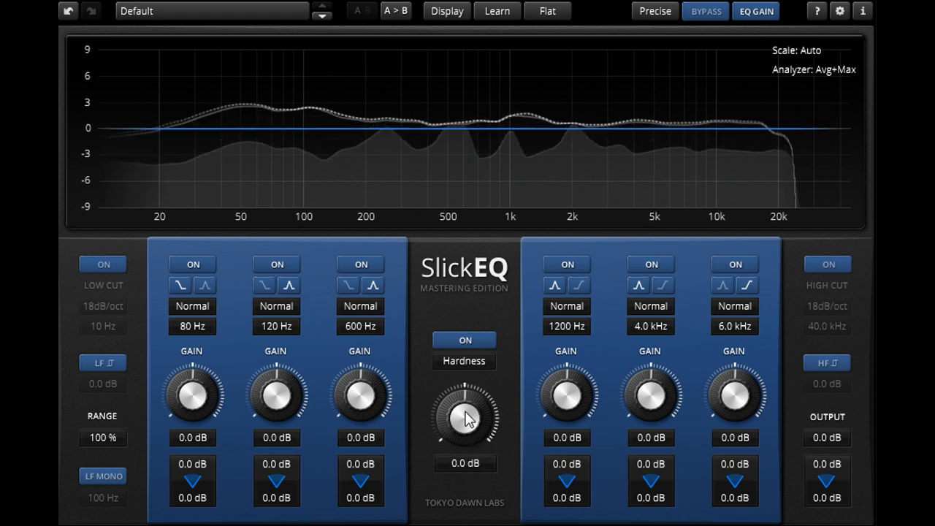
- Switch the central filter to EL Curve, try gains of 4.0, -4.0 and 0.0 dB, and leave it at -2.8 dB
{"action": "left_click", "coordinate": [464, 361]}
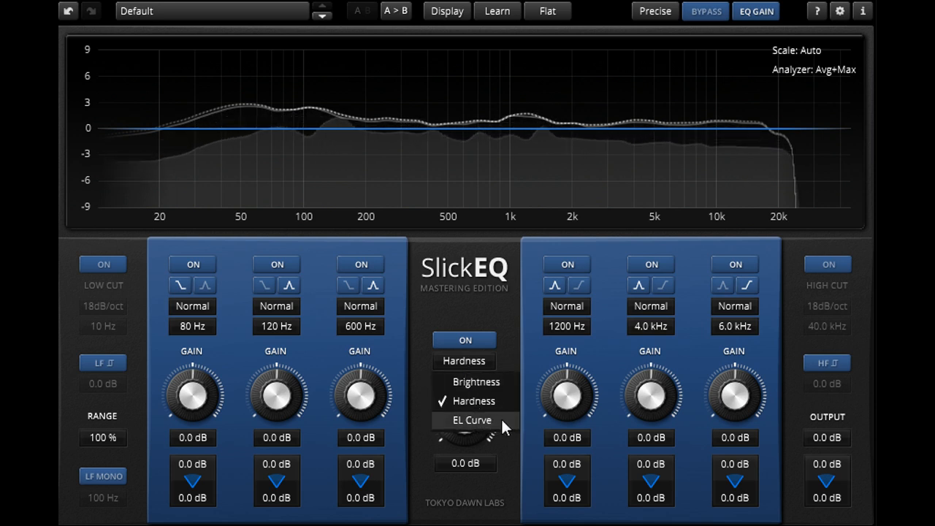
{"action": "left_click", "coordinate": [487, 420]}
{"action": "left_click_drag", "start_coordinate": [487, 423], "coordinate": [487, 386]}
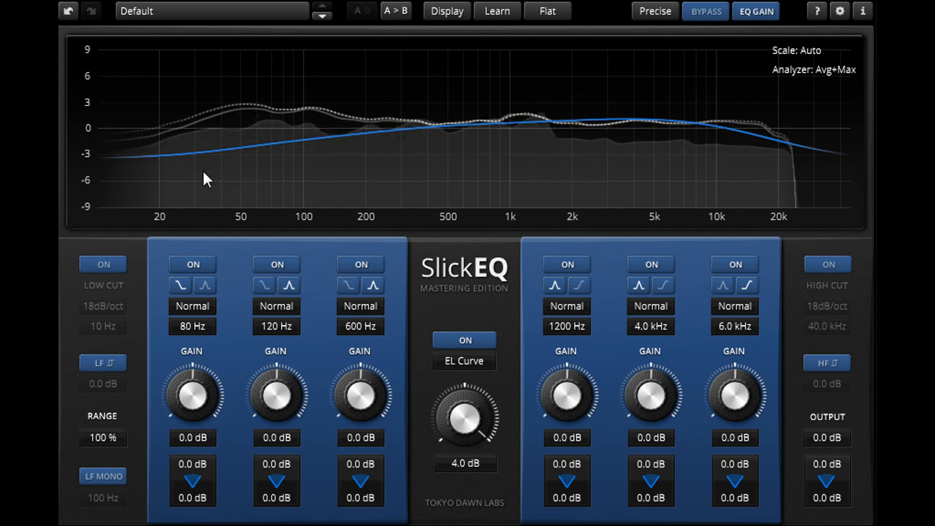
{"action": "left_click_drag", "start_coordinate": [457, 415], "coordinate": [457, 514]}
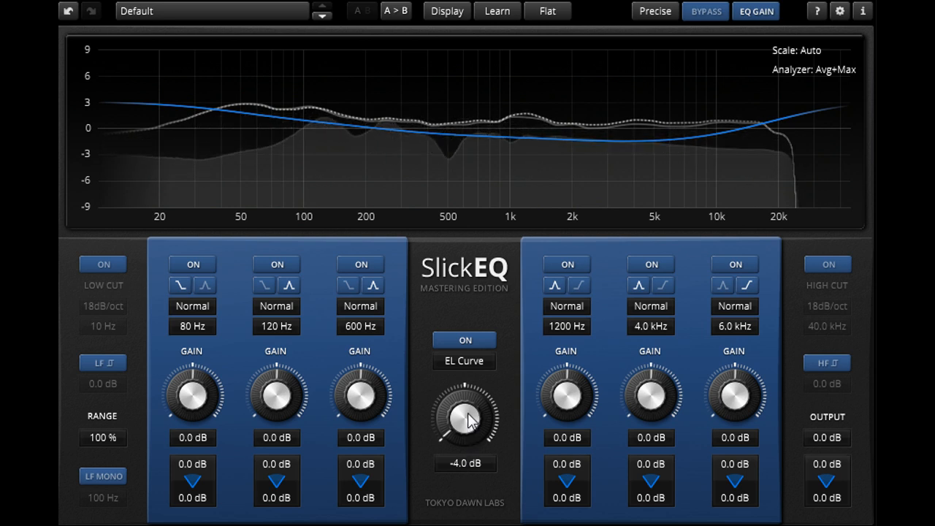
{"action": "left_click_drag", "start_coordinate": [469, 420], "coordinate": [469, 393]}
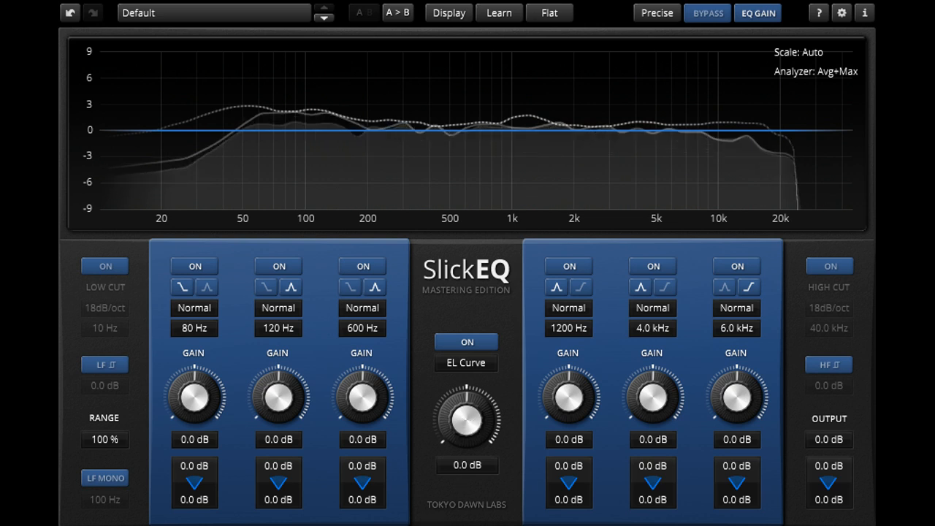
{"action": "left_click_drag", "start_coordinate": [467, 419], "coordinate": [467, 449]}
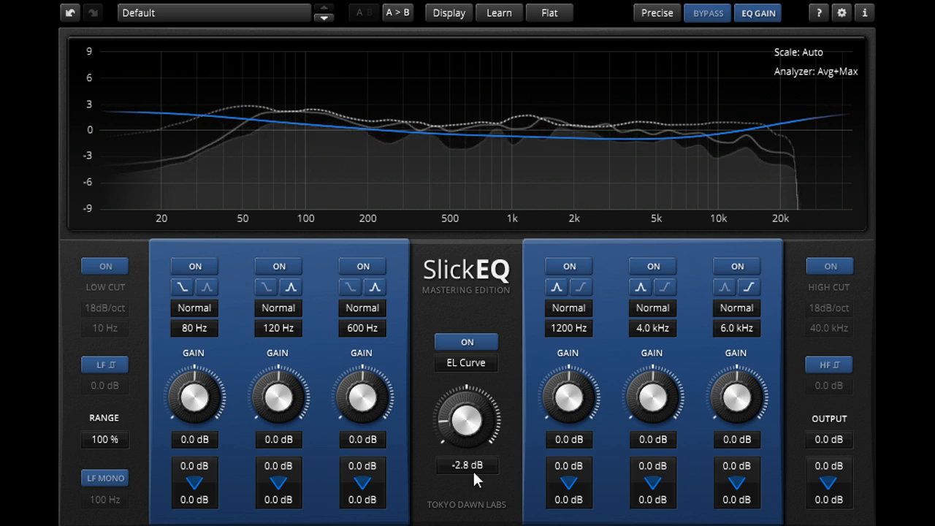
- Turn off the EL Curve filter and make the 120 Hz band a low shelf with 3.1 dB of gain
{"action": "left_click", "coordinate": [467, 343]}
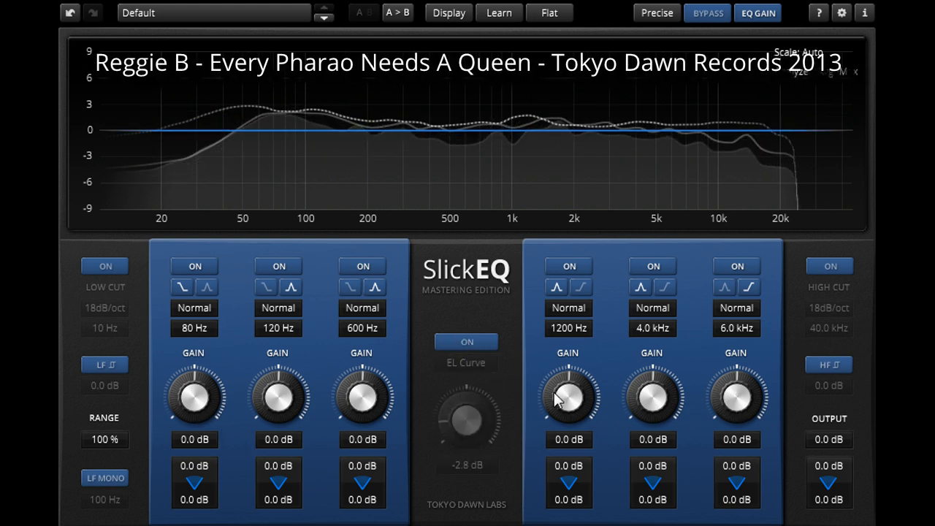
{"action": "mouse_move", "coordinate": [271, 397]}
{"action": "left_mouse_down"}
{"action": "mouse_move", "coordinate": [271, 381]}
{"action": "mouse_move", "coordinate": [271, 399]}
{"action": "left_mouse_up"}
{"action": "left_click", "coordinate": [265, 288]}
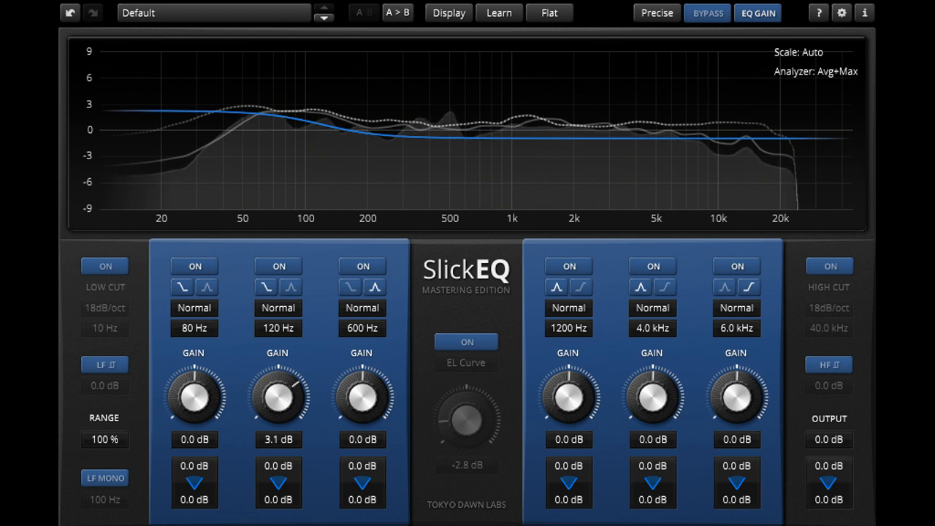
- Make the 4.0 kHz band a high shelf at 11.0 kHz with 3.8 dB gain, and compare the curve with EQ Gain off and on
{"action": "left_click_drag", "start_coordinate": [653, 397], "coordinate": [665, 316]}
{"action": "left_click", "coordinate": [666, 288]}
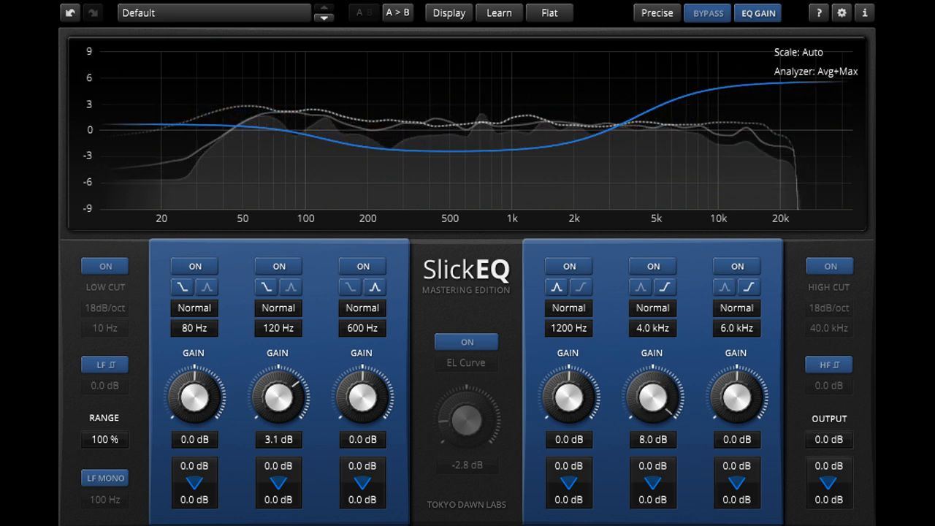
{"action": "left_click_drag", "start_coordinate": [659, 404], "coordinate": [660, 461]}
{"action": "left_click_drag", "start_coordinate": [660, 327], "coordinate": [661, 292]}
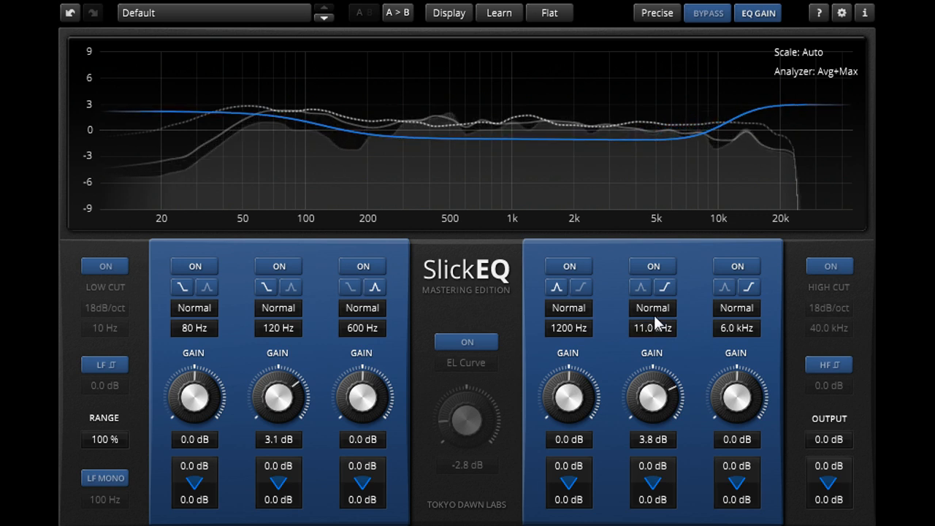
{"action": "left_click", "coordinate": [766, 23]}
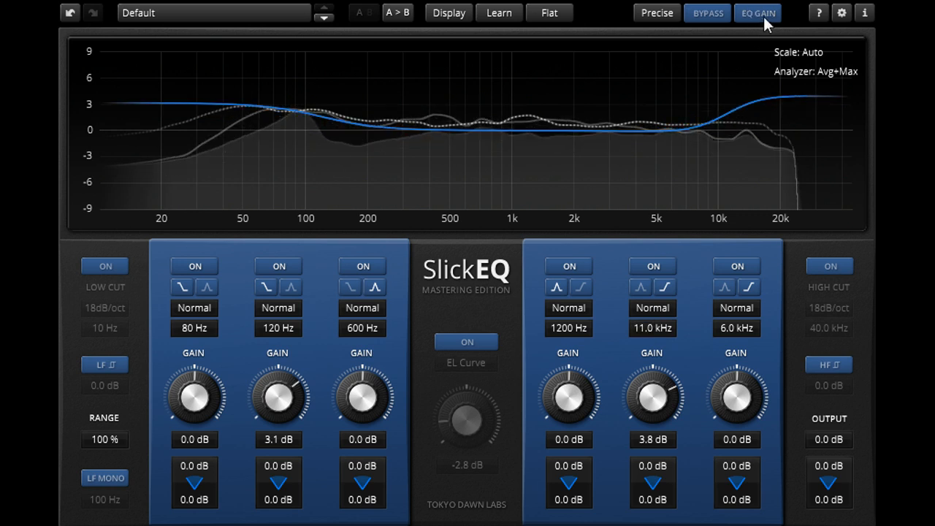
{"action": "left_click", "coordinate": [765, 22]}
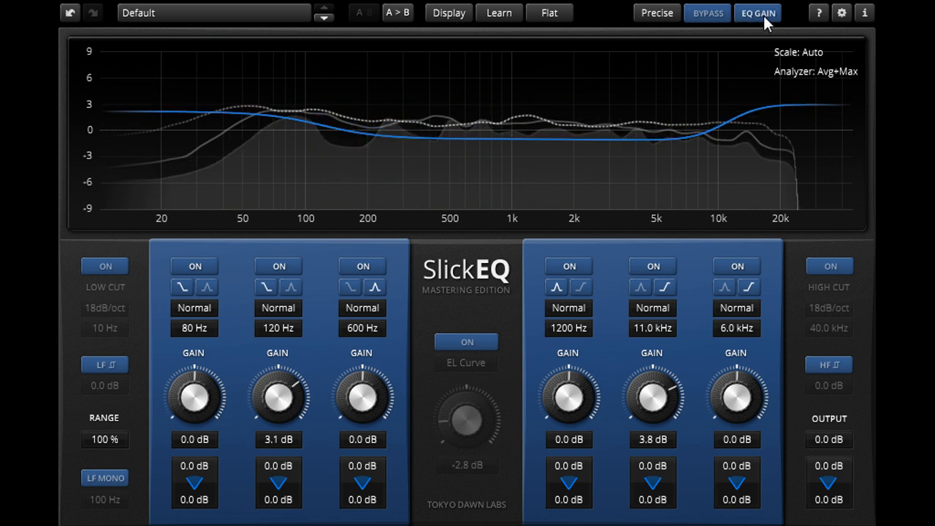
- Change the 11.0 kHz band to a bell at 4.9 kHz, try the Steep II slope, and set it to Shallow II with 1.6 dB gain
{"action": "left_click_drag", "start_coordinate": [673, 357], "coordinate": [647, 362]}
{"action": "left_click", "coordinate": [646, 286]}
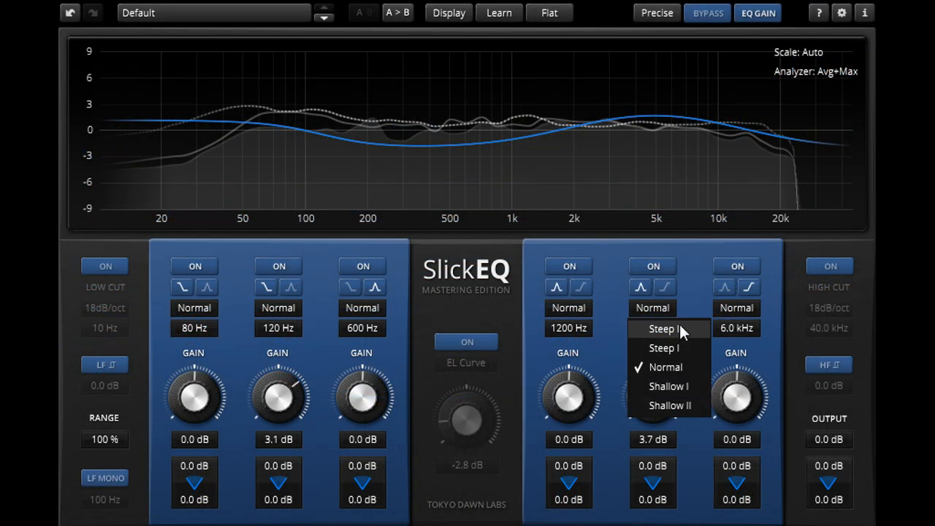
{"action": "left_click", "coordinate": [677, 327]}
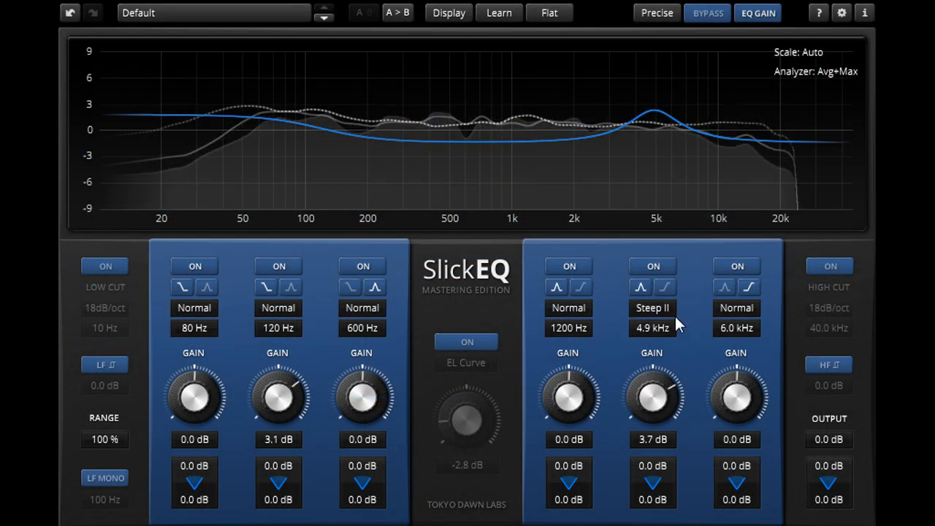
{"action": "scroll", "coordinate": [665, 313], "scroll_direction": "down", "scroll_amount": 4}
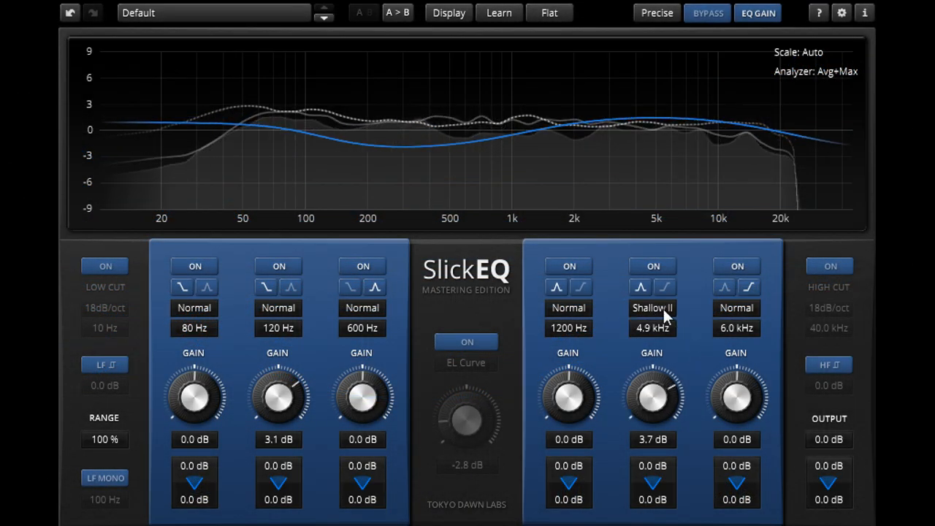
{"action": "left_click_drag", "start_coordinate": [668, 367], "coordinate": [652, 400]}
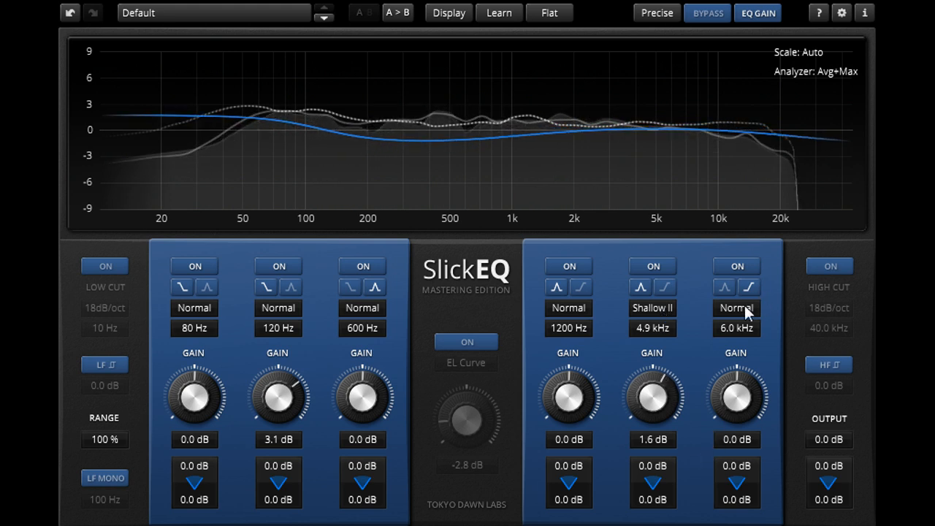
- Set the 6.0 kHz high shelf's slope to Shallow II and raise its gain to about 3.3 dB
{"action": "left_click", "coordinate": [737, 308]}
{"action": "left_click", "coordinate": [752, 406]}
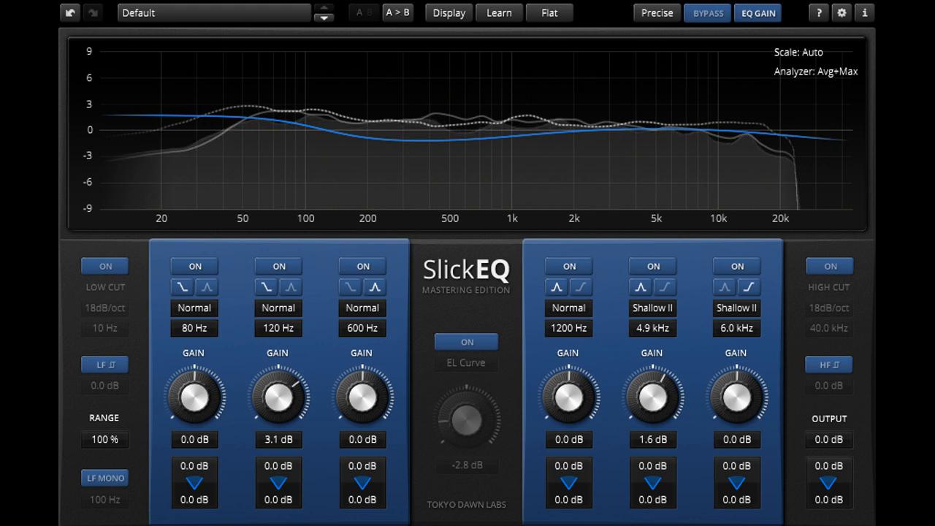
{"action": "left_click_drag", "start_coordinate": [737, 396], "coordinate": [736, 400]}
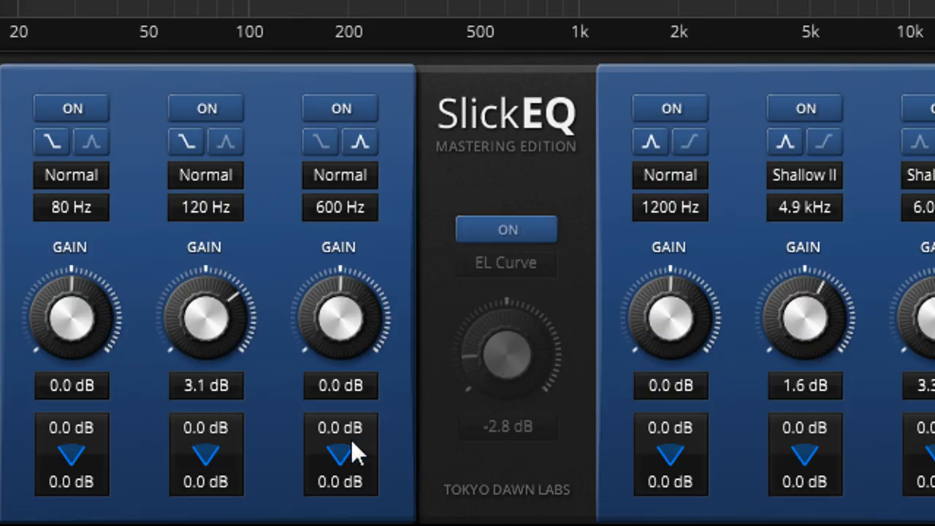
- Try and reset a 10.0 dB upper channel offset on the 600 Hz band, and set its gain to -2.9 dB with a 2.9 dB offset
{"action": "left_click_drag", "start_coordinate": [337, 430], "coordinate": [337, 381]}
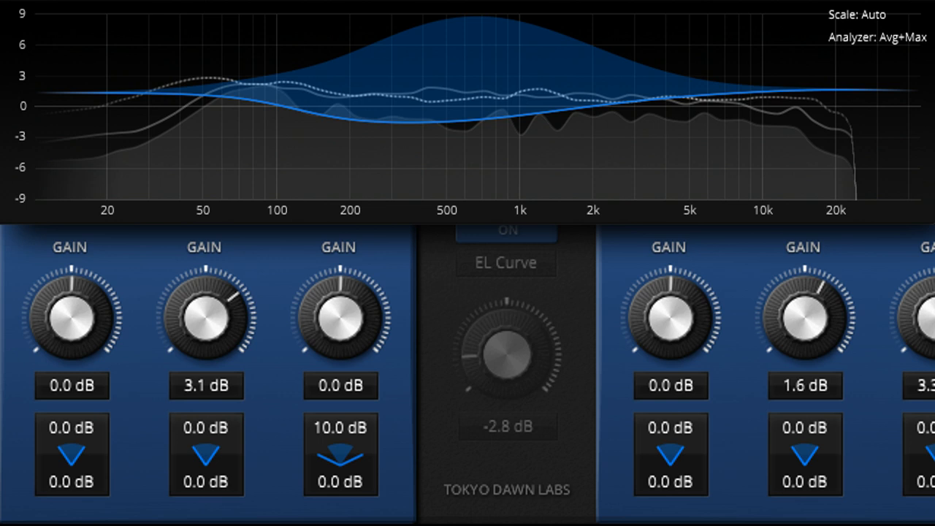
{"action": "double_click", "coordinate": [334, 425]}
{"action": "left_click_drag", "start_coordinate": [345, 326], "coordinate": [345, 363]}
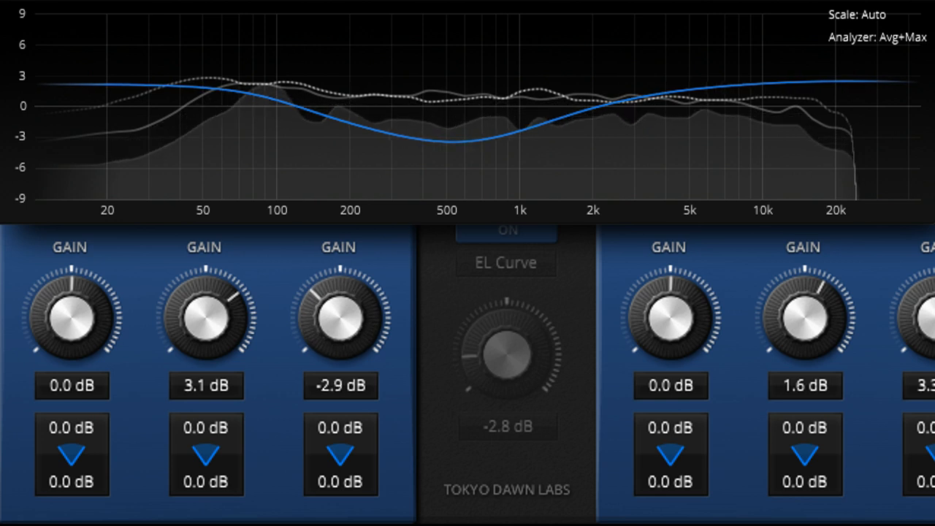
{"action": "left_click_drag", "start_coordinate": [340, 427], "coordinate": [340, 414]}
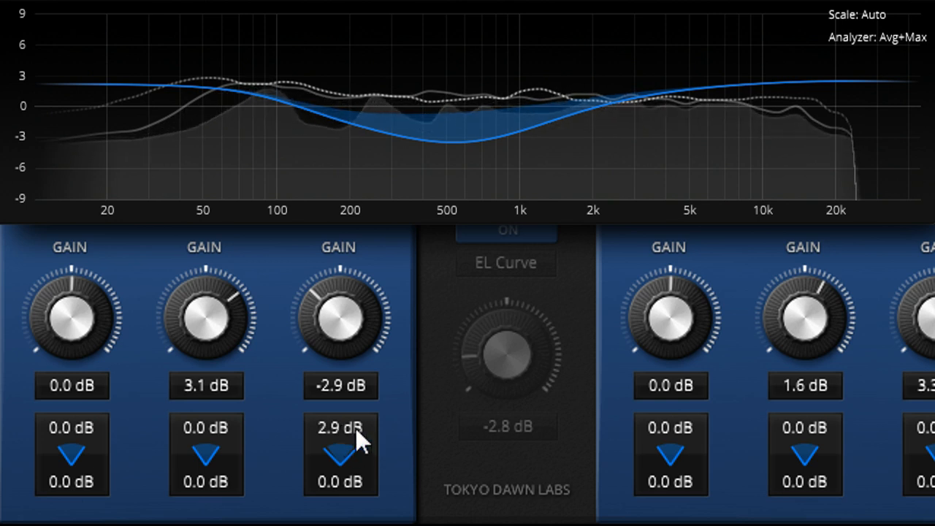
- Try a -3.0 dB lower channel offset on the 600 Hz band and an upper channel offset on the output, resetting each to zero
{"action": "left_click_drag", "start_coordinate": [355, 480], "coordinate": [355, 503]}
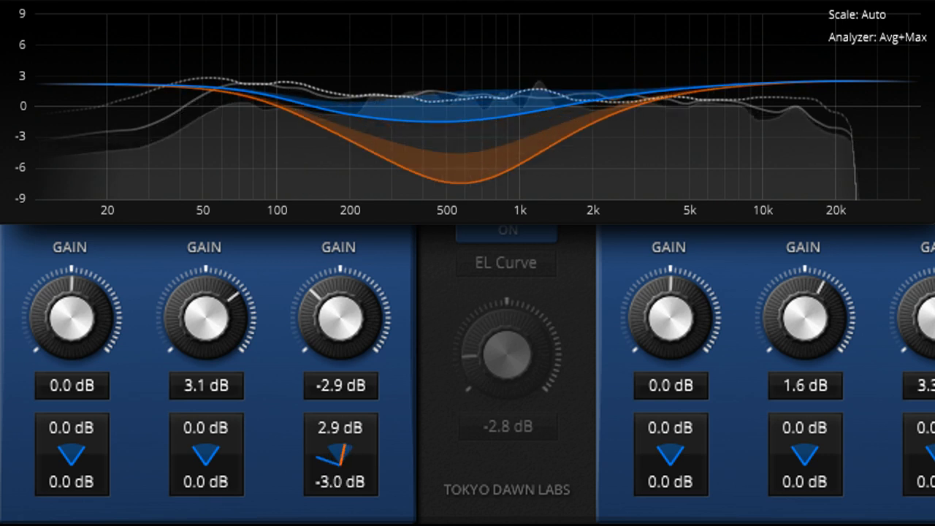
{"action": "double_click", "coordinate": [345, 485]}
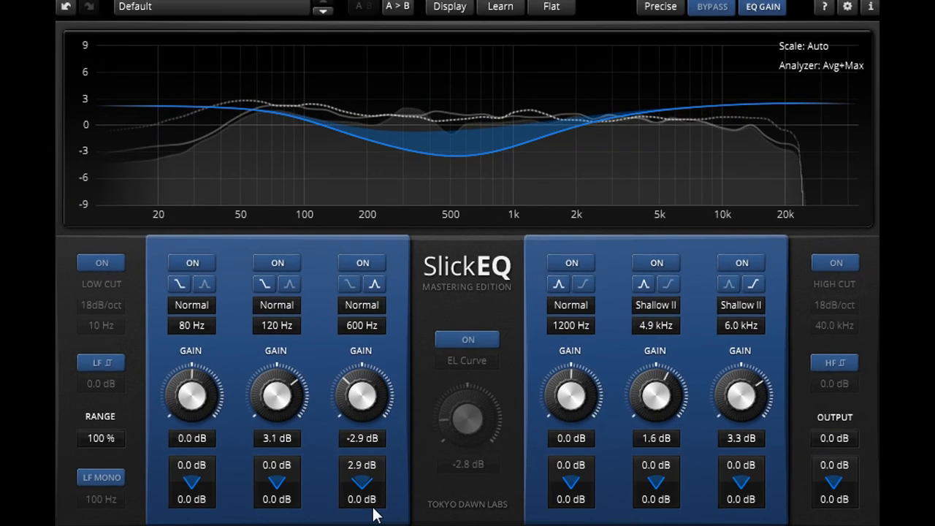
{"action": "left_click_drag", "start_coordinate": [848, 469], "coordinate": [848, 428]}
{"action": "double_click", "coordinate": [825, 471]}
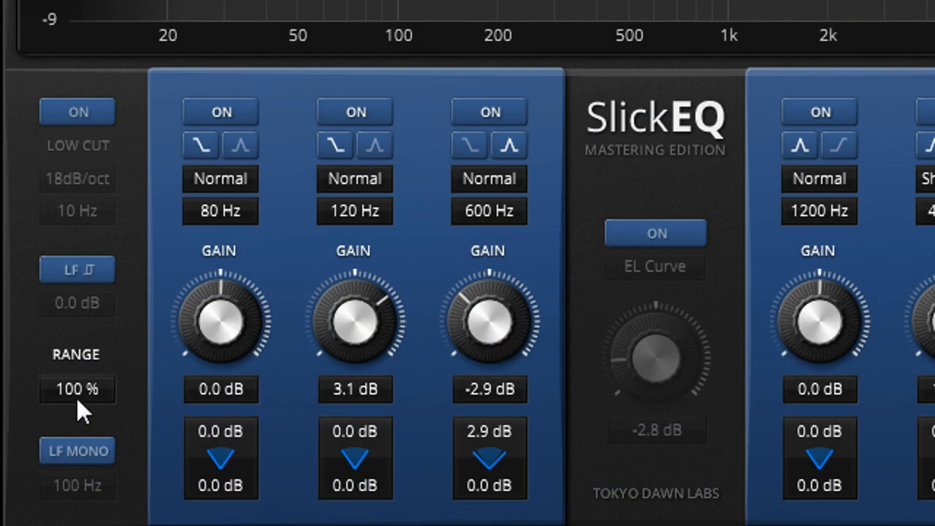
- Try Range at 79 % and restore it to 100 %, and enable the EL Curve filter to test Range at about 51 %
{"action": "left_click_drag", "start_coordinate": [73, 389], "coordinate": [74, 413]}
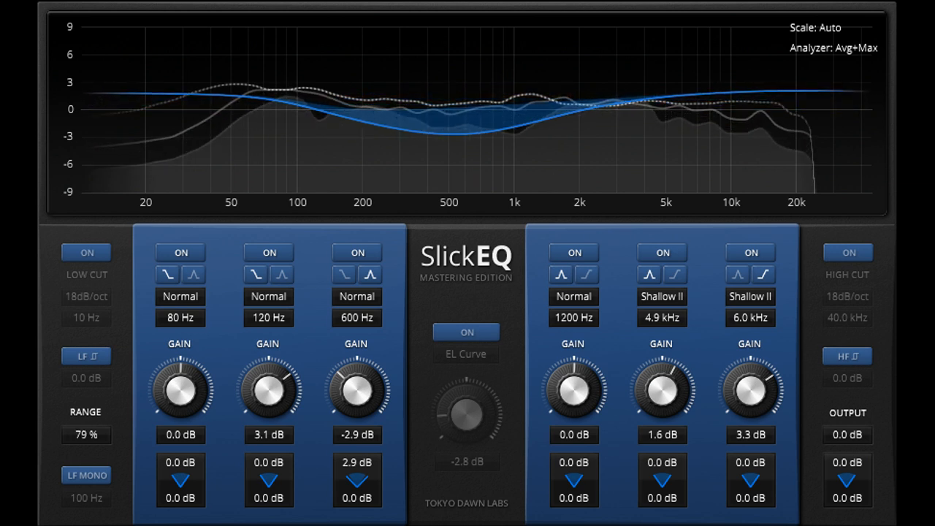
{"action": "left_click_drag", "start_coordinate": [74, 411], "coordinate": [74, 398]}
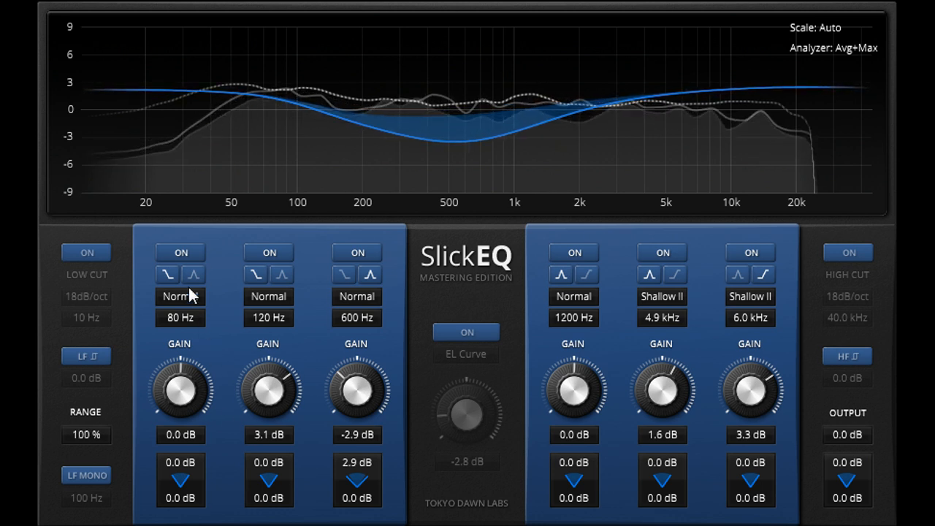
{"action": "left_click", "coordinate": [465, 334]}
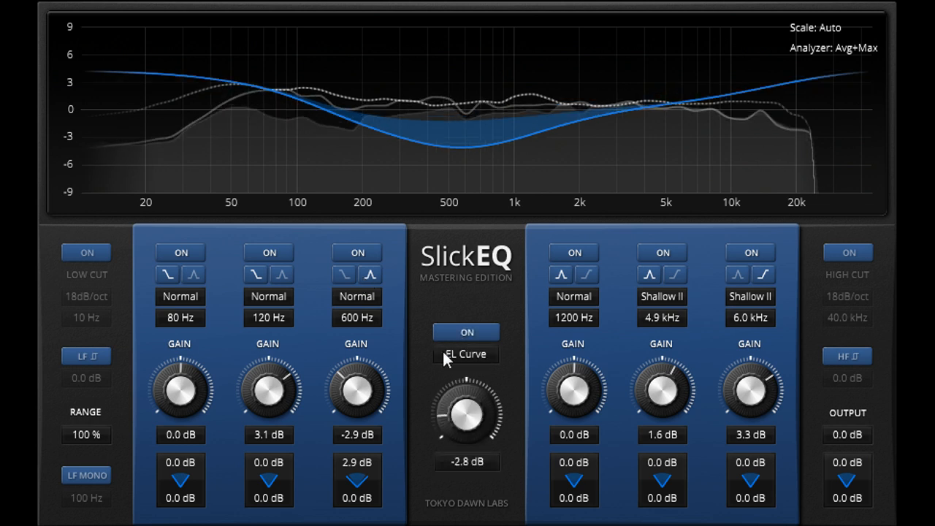
{"action": "left_click_drag", "start_coordinate": [103, 434], "coordinate": [103, 470]}
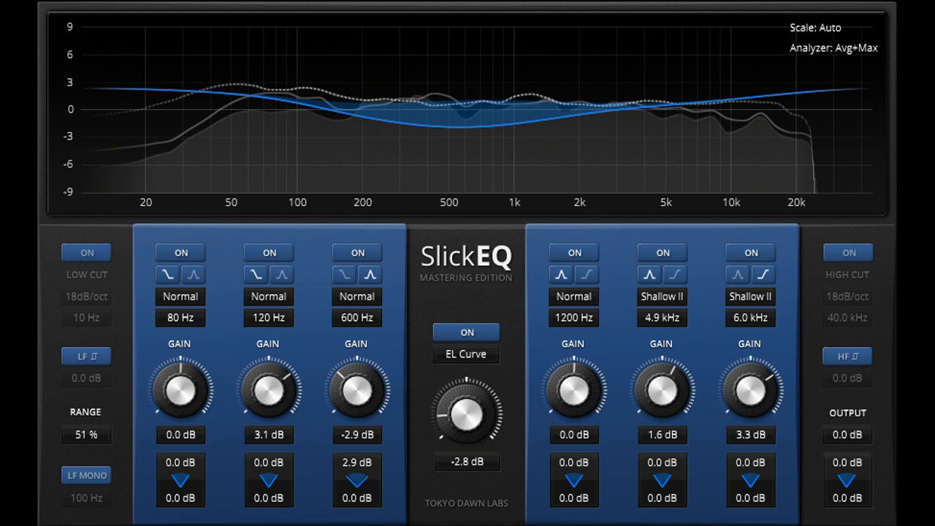
{"action": "mouse_move", "coordinate": [88, 437]}
{"action": "left_mouse_down"}
{"action": "mouse_move", "coordinate": [87, 475]}
{"action": "mouse_move", "coordinate": [88, 430]}
{"action": "left_mouse_up"}
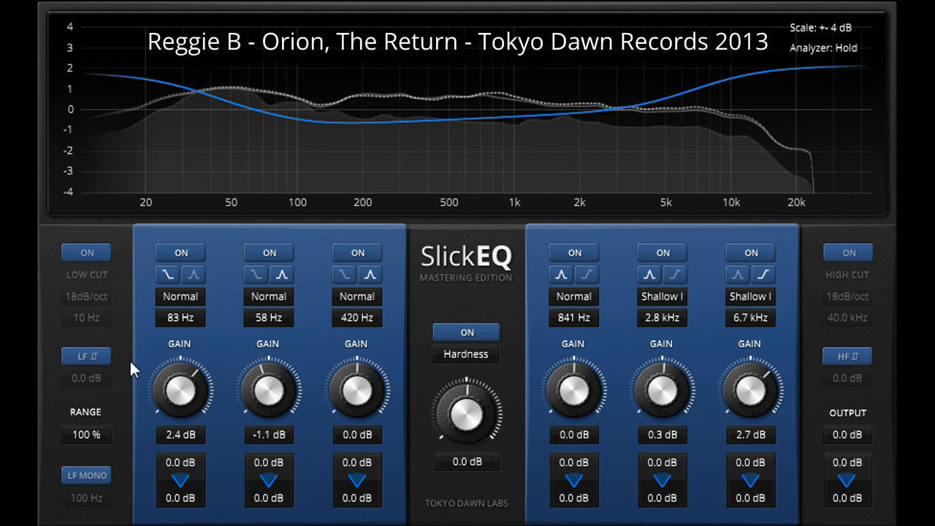
- Turn on the LF and HF sections, raise the 6.7 kHz shelf to 3.9 dB, and set the HF amount to 6.9 dB after trying 15.3 dB
{"action": "left_click", "coordinate": [81, 357]}
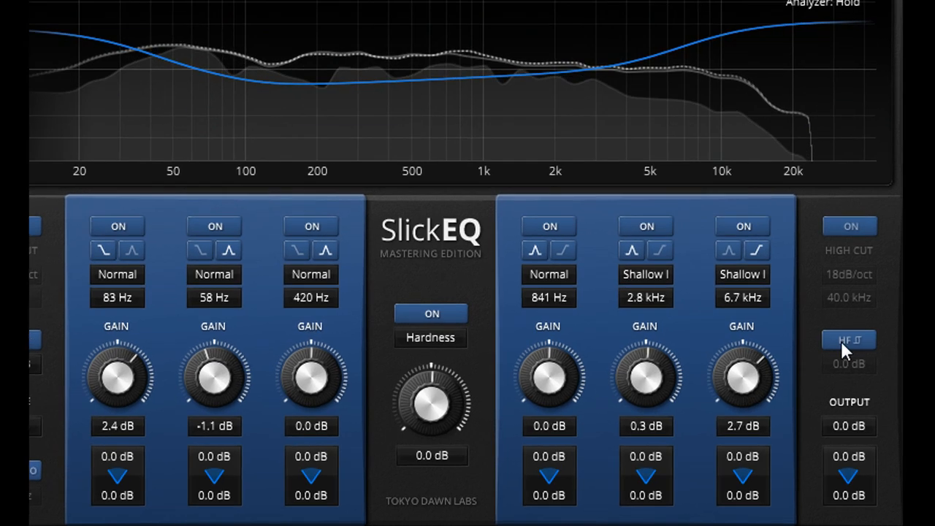
{"action": "left_click", "coordinate": [845, 355]}
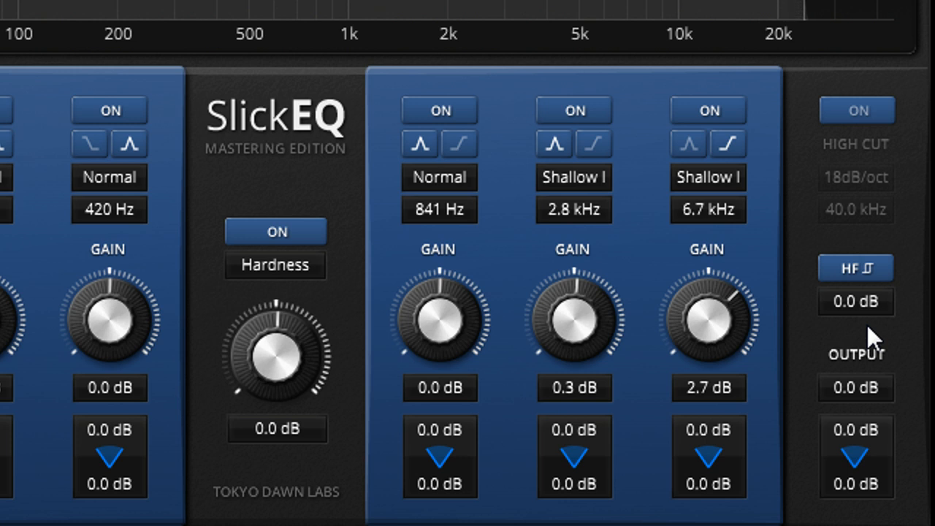
{"action": "mouse_move", "coordinate": [709, 323]}
{"action": "left_mouse_down"}
{"action": "mouse_move", "coordinate": [710, 289]}
{"action": "mouse_move", "coordinate": [710, 311]}
{"action": "left_mouse_up"}
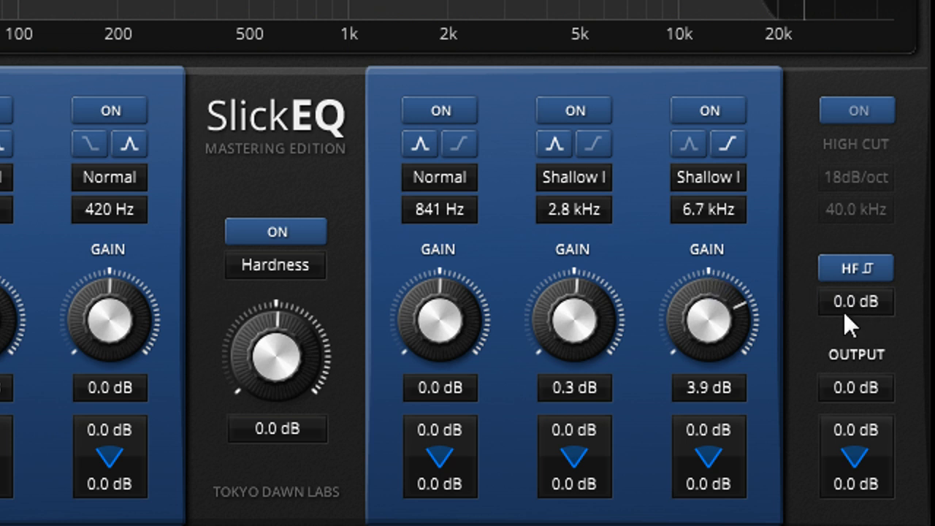
{"action": "left_click_drag", "start_coordinate": [875, 306], "coordinate": [857, 286]}
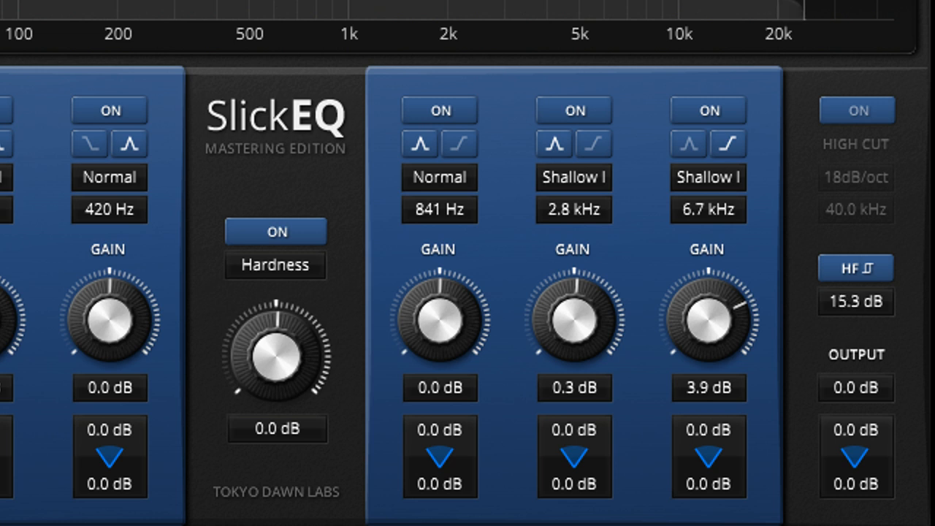
{"action": "left_click_drag", "start_coordinate": [857, 301], "coordinate": [857, 323]}
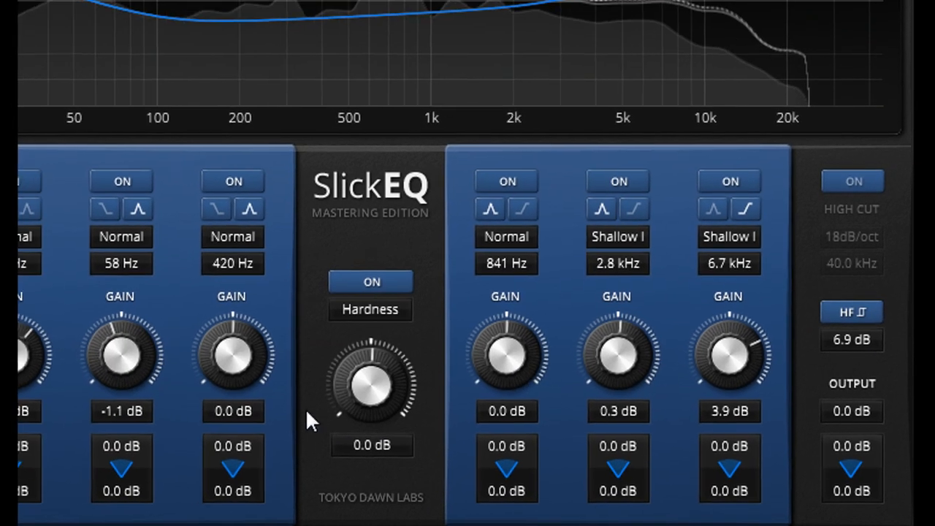
- Set the 420 Hz band's gain to -0.4 dB and the 2.8 kHz band's gain to 0.0 dB
{"action": "left_click_drag", "start_coordinate": [238, 346], "coordinate": [238, 363]}
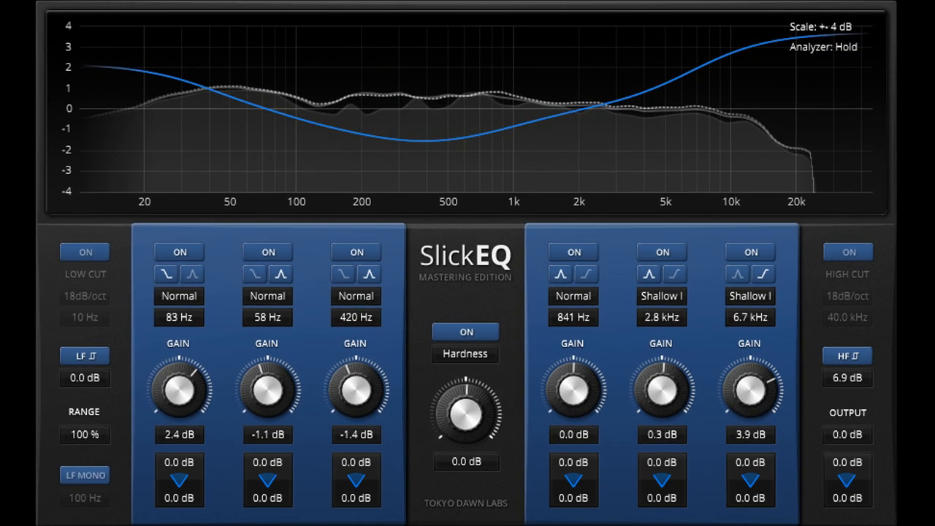
{"action": "left_click_drag", "start_coordinate": [310, 424], "coordinate": [310, 416]}
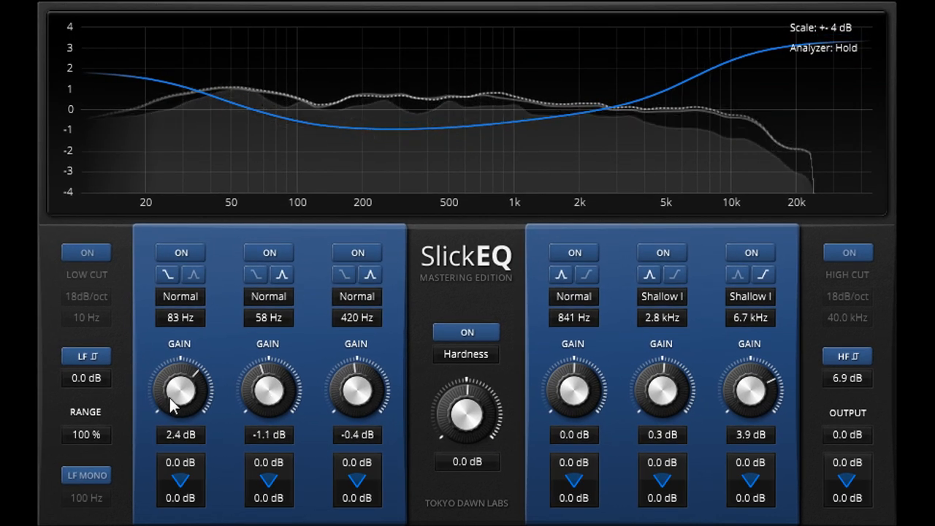
{"action": "left_click_drag", "start_coordinate": [753, 396], "coordinate": [752, 394]}
{"action": "mouse_move", "coordinate": [662, 394]}
{"action": "left_mouse_down"}
{"action": "mouse_move", "coordinate": [662, 336]}
{"action": "mouse_move", "coordinate": [662, 397]}
{"action": "left_mouse_up"}
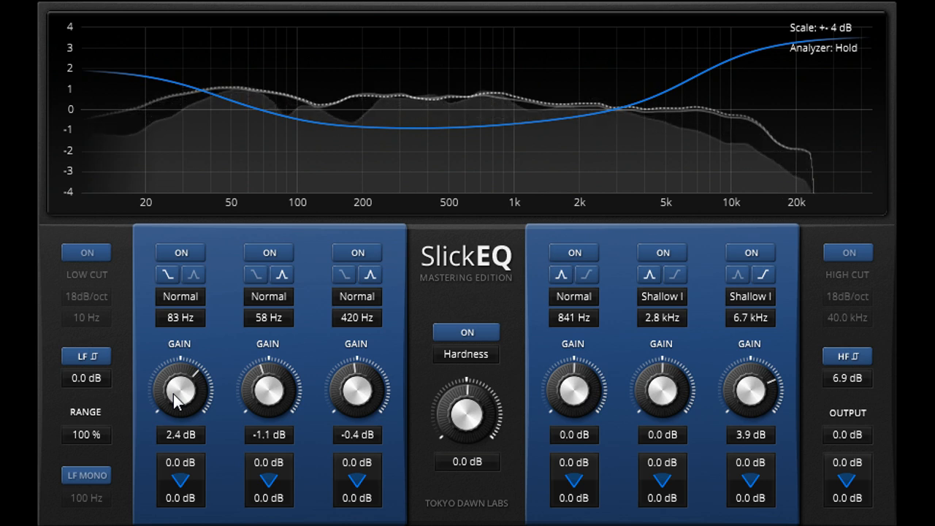
- Boost the 841 Hz bell to 3.3 dB, move it to about 574 Hz, and set its gain to -1.1 dB
{"action": "left_click_drag", "start_coordinate": [559, 412], "coordinate": [559, 353]}
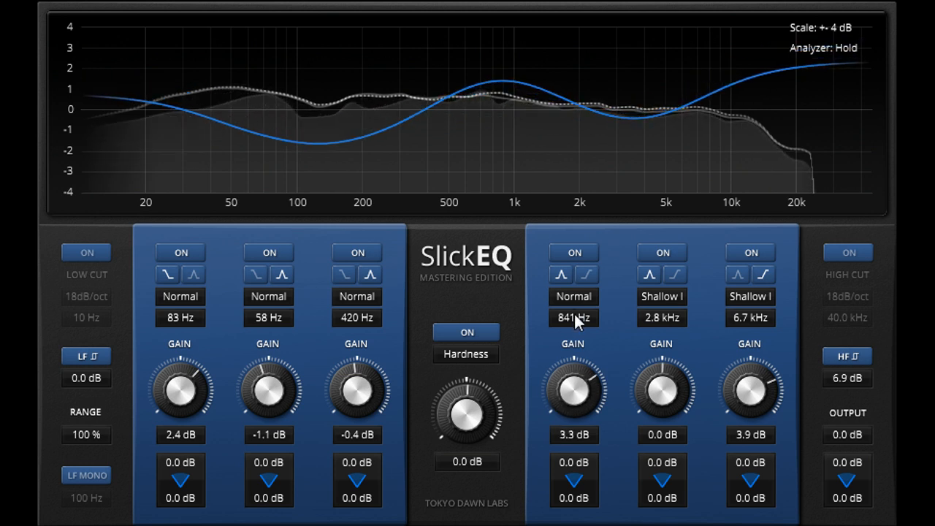
{"action": "left_click_drag", "start_coordinate": [577, 321], "coordinate": [577, 335]}
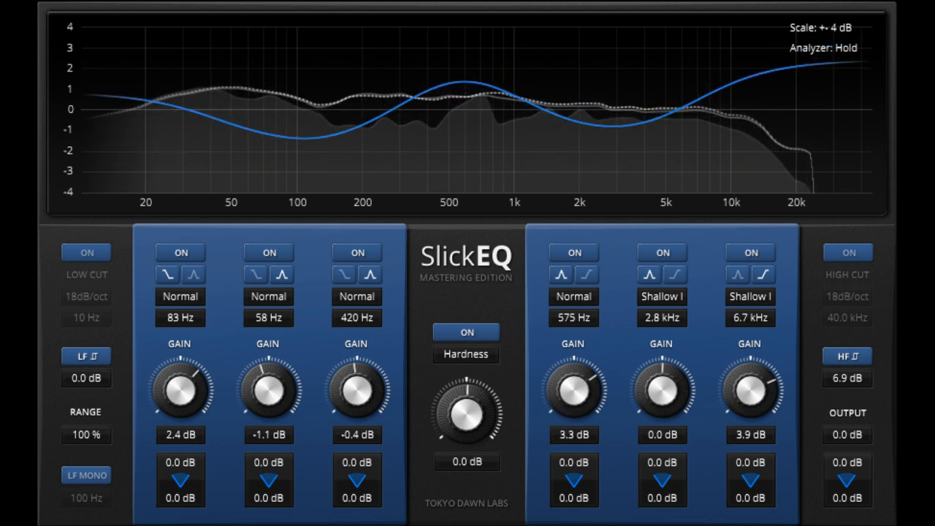
{"action": "left_click_drag", "start_coordinate": [574, 391], "coordinate": [574, 461]}
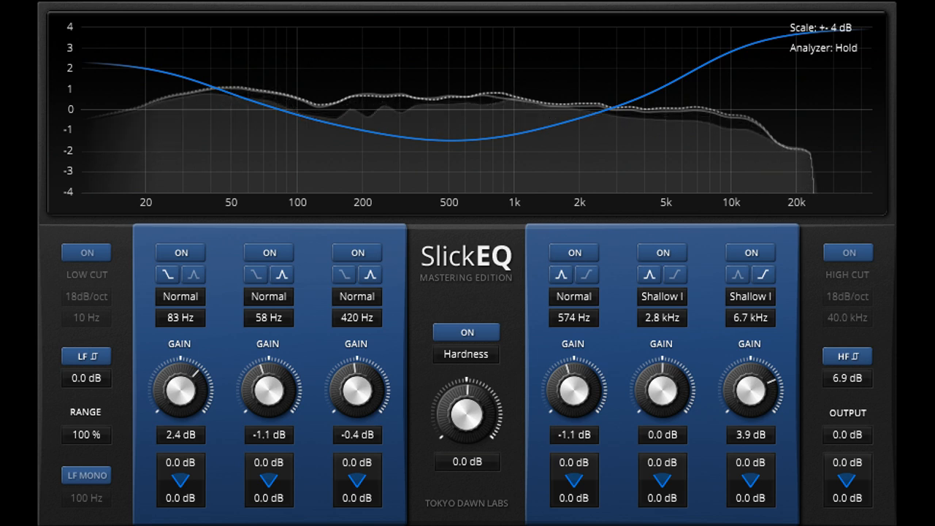
- Change the 2.8 kHz bell to a high shelf at 5.7 kHz with -4.1 dB gain, and raise the 6.7 kHz shelf to 7.2 dB
{"action": "left_click_drag", "start_coordinate": [662, 318], "coordinate": [662, 297]}
{"action": "left_click", "coordinate": [676, 276]}
{"action": "left_click_drag", "start_coordinate": [663, 390], "coordinate": [663, 412]}
{"action": "left_click_drag", "start_coordinate": [750, 391], "coordinate": [751, 365]}
{"action": "left_click_drag", "start_coordinate": [691, 388], "coordinate": [663, 399]}
{"action": "left_click_drag", "start_coordinate": [672, 318], "coordinate": [672, 308]}
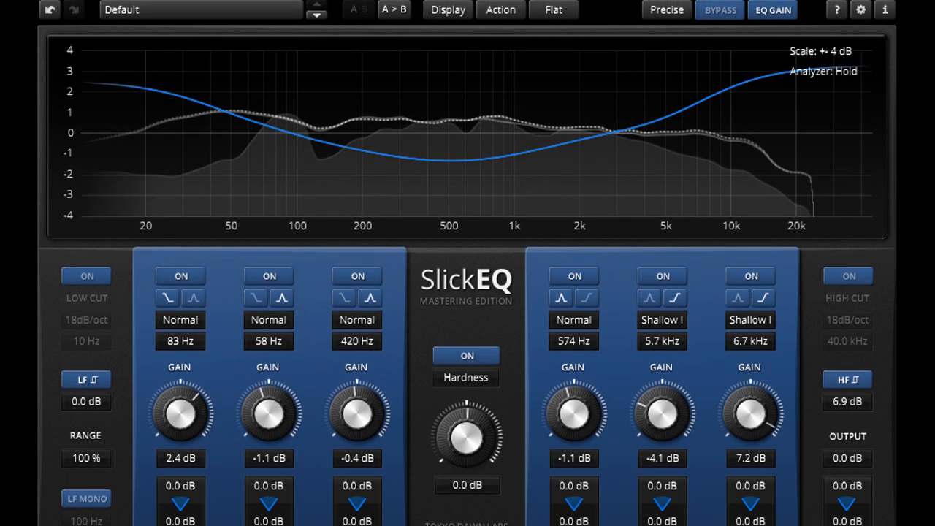
- Try the Insane quality mode, turn off the HF and LF sections, and return the quality mode to Precise
{"action": "left_click", "coordinate": [672, 19]}
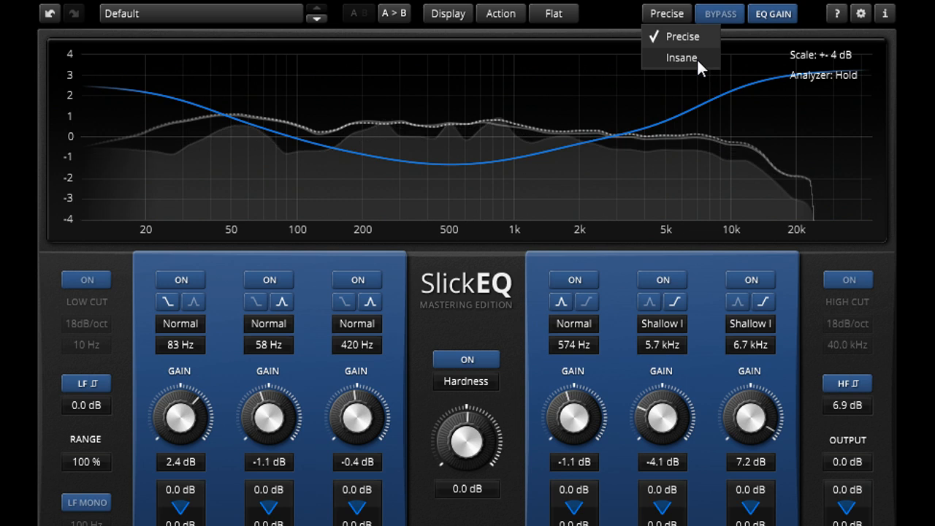
{"action": "left_click", "coordinate": [697, 60]}
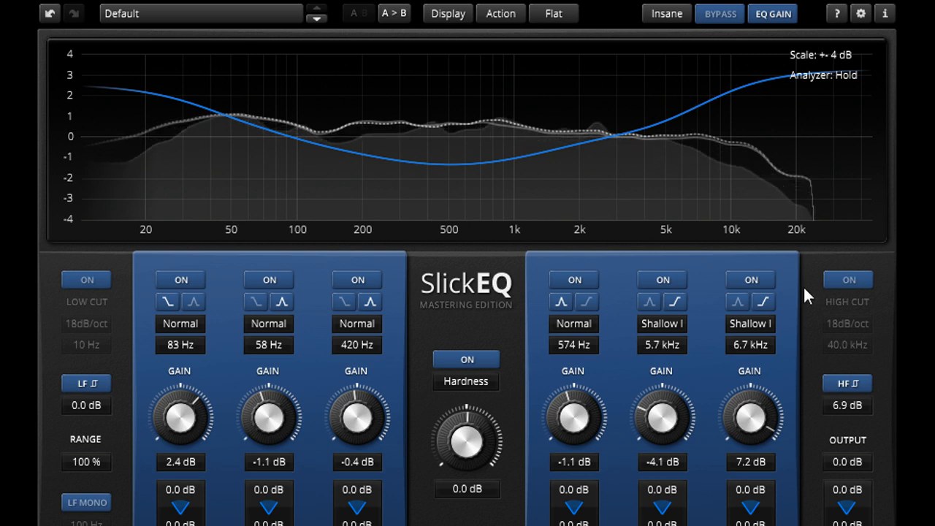
{"action": "left_click", "coordinate": [834, 384]}
{"action": "left_click", "coordinate": [95, 382]}
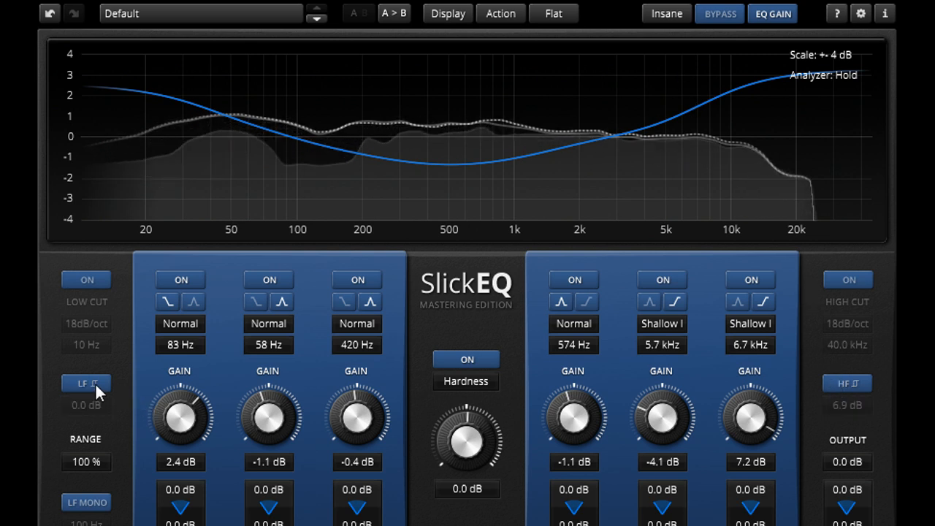
{"action": "left_click", "coordinate": [666, 16]}
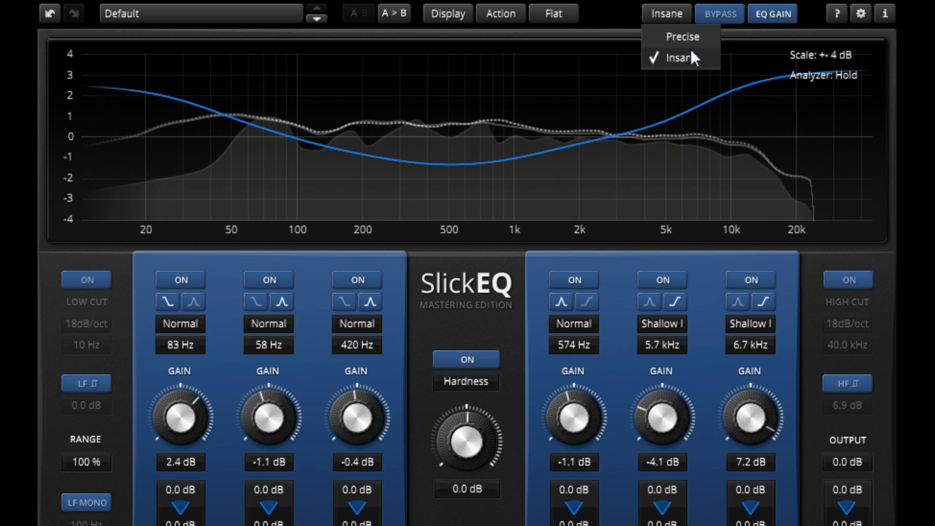
{"action": "left_click", "coordinate": [695, 37]}
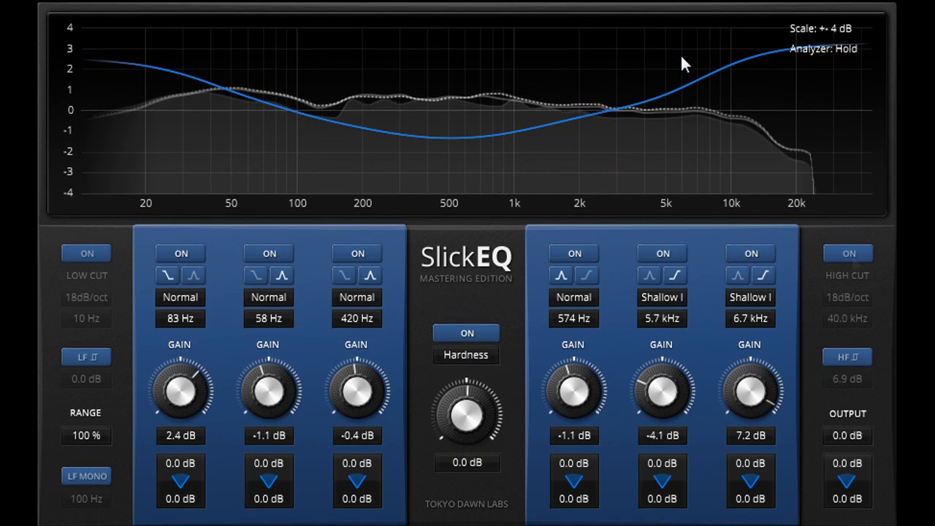
- Enable the High Cut filter, lower its frequency, change its slope to 6dB/oct, and readjust the cutoff
{"action": "left_click", "coordinate": [848, 314]}
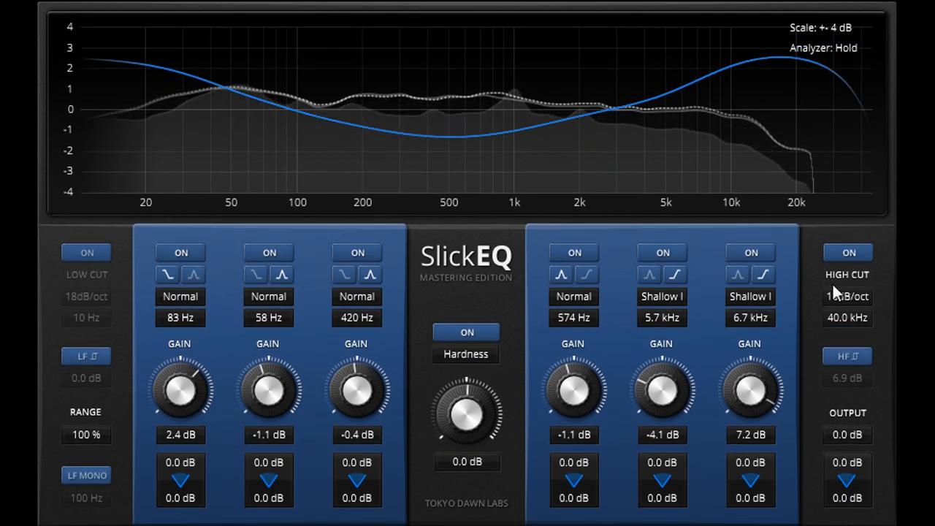
{"action": "left_click_drag", "start_coordinate": [834, 324], "coordinate": [834, 424]}
{"action": "left_click", "coordinate": [845, 296]}
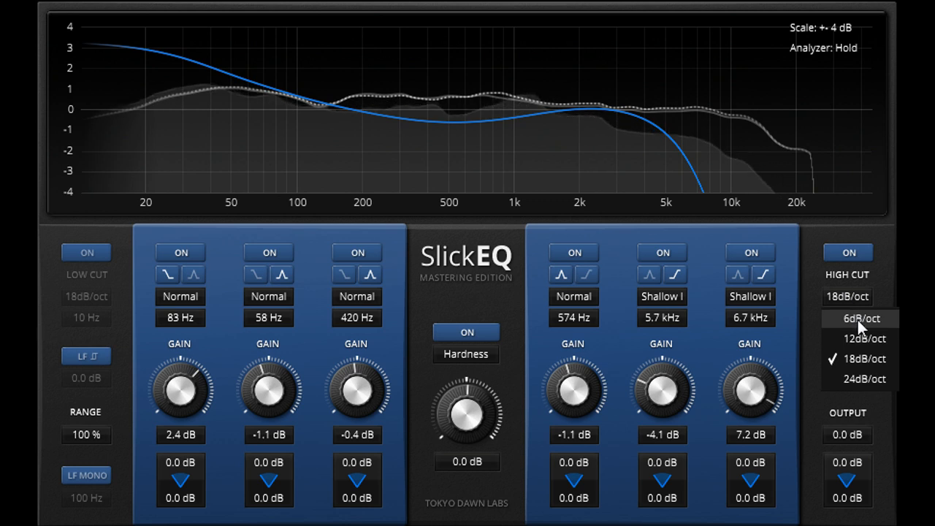
{"action": "left_click", "coordinate": [857, 318]}
{"action": "left_click_drag", "start_coordinate": [857, 318], "coordinate": [857, 269]}
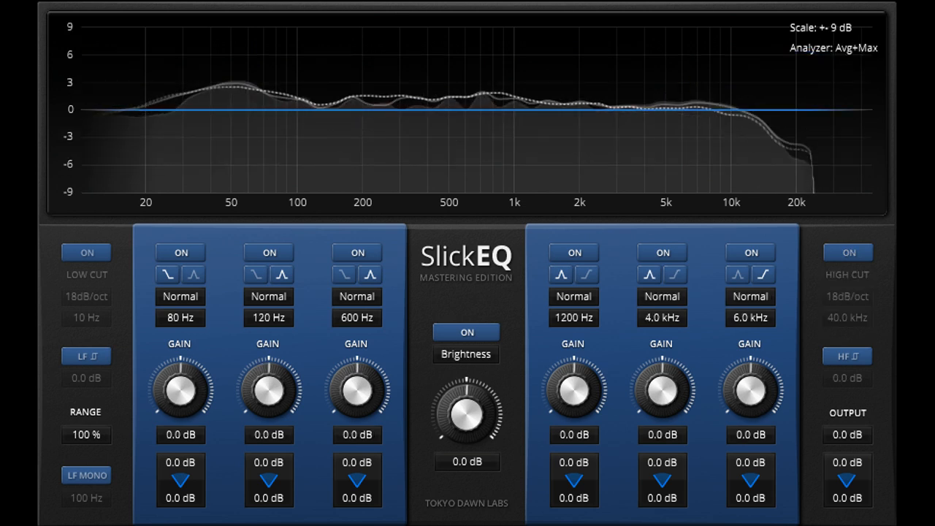
- Enable the Low Cut filter at 105 Hz and set the display scale to +- 2 dB
{"action": "left_click", "coordinate": [72, 257]}
{"action": "left_click_drag", "start_coordinate": [86, 318], "coordinate": [86, 293]}
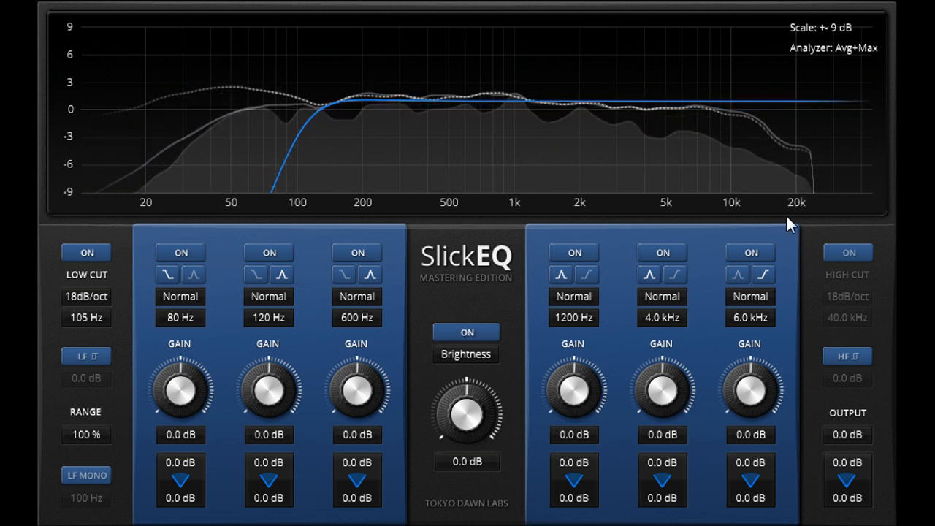
{"action": "left_click", "coordinate": [831, 28]}
{"action": "left_click", "coordinate": [834, 63]}
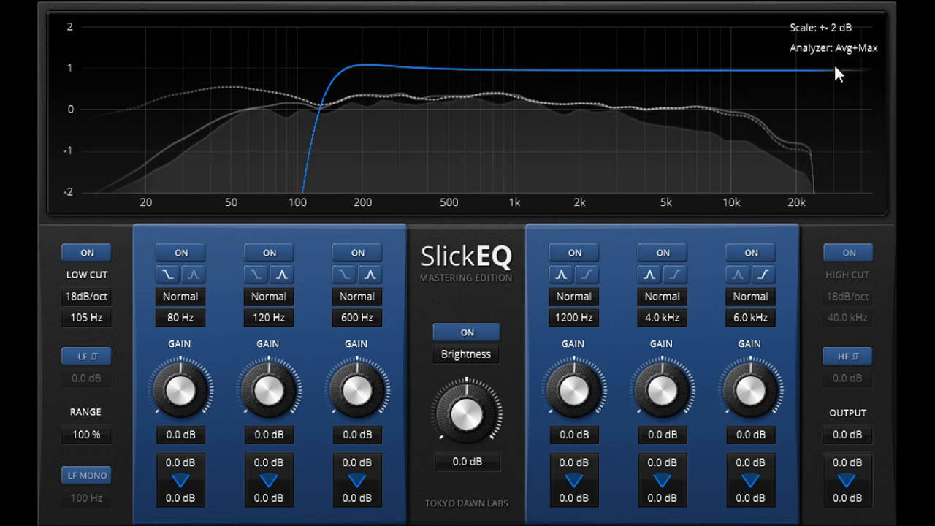
- Try the 6dB/oct and 24dB/oct slopes on the Low Cut filter and settle on 12dB/oct
{"action": "left_click", "coordinate": [92, 298]}
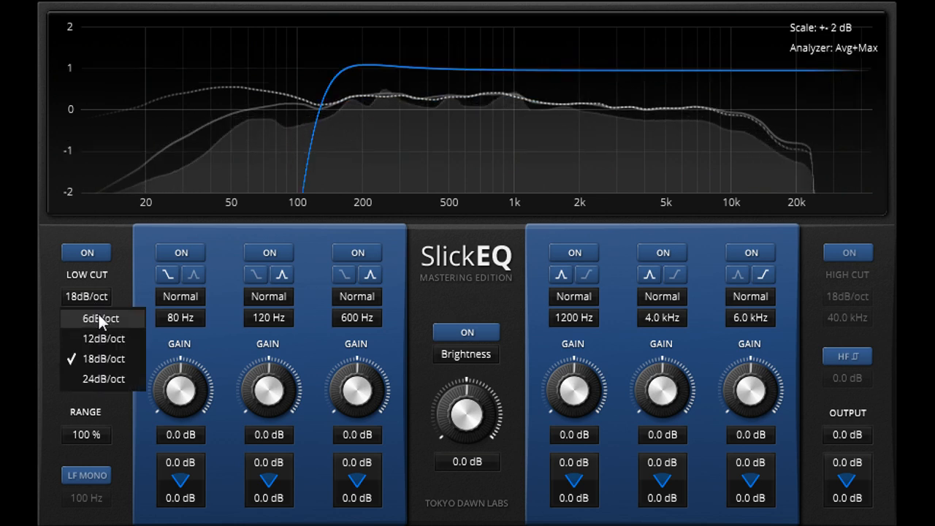
{"action": "left_click", "coordinate": [103, 318]}
{"action": "left_click", "coordinate": [89, 296]}
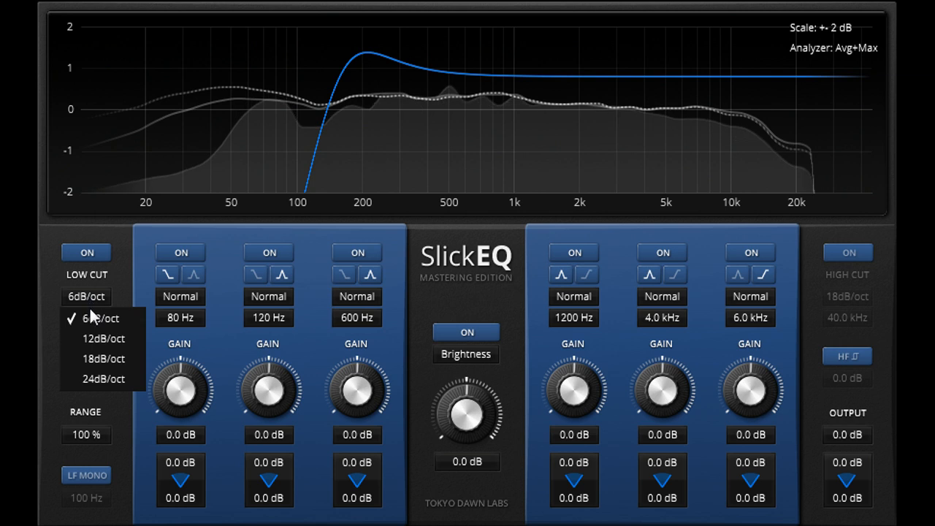
{"action": "left_click", "coordinate": [95, 376]}
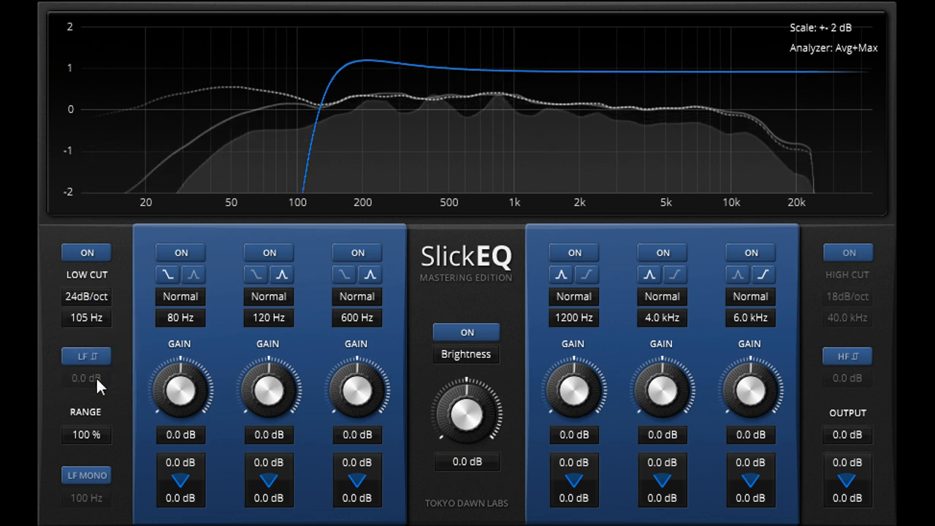
{"action": "left_click", "coordinate": [88, 297]}
{"action": "left_click", "coordinate": [93, 339]}
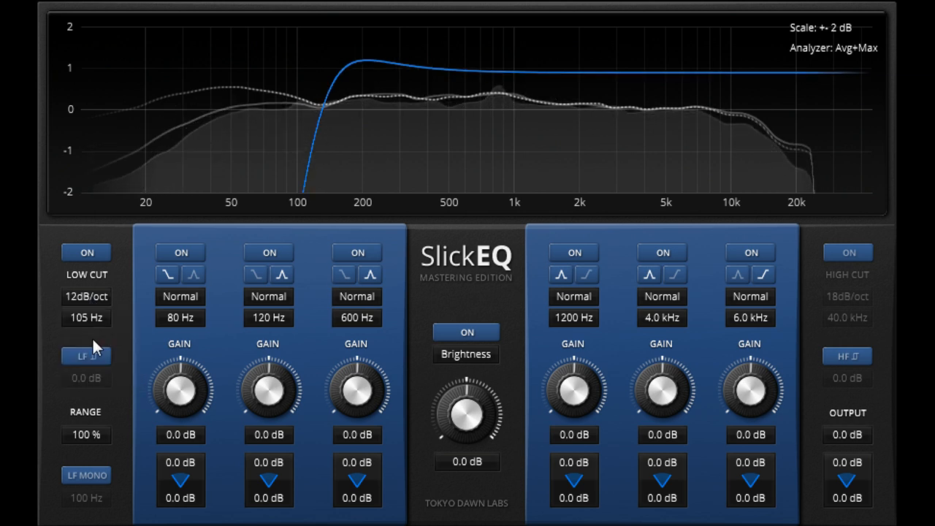
- Lower the Low Cut frequency to 21 Hz and enable LF Mono at 60 Hz
{"action": "left_click_drag", "start_coordinate": [93, 321], "coordinate": [92, 377]}
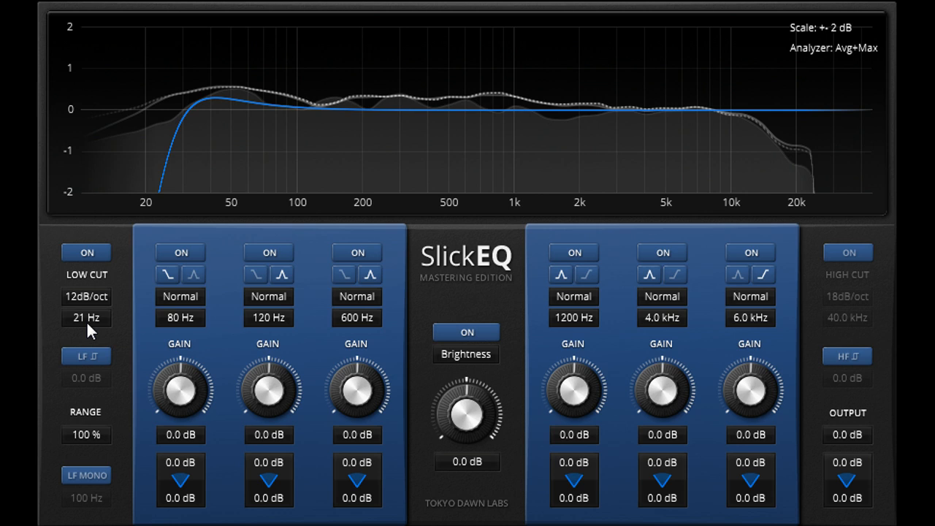
{"action": "left_click", "coordinate": [97, 475]}
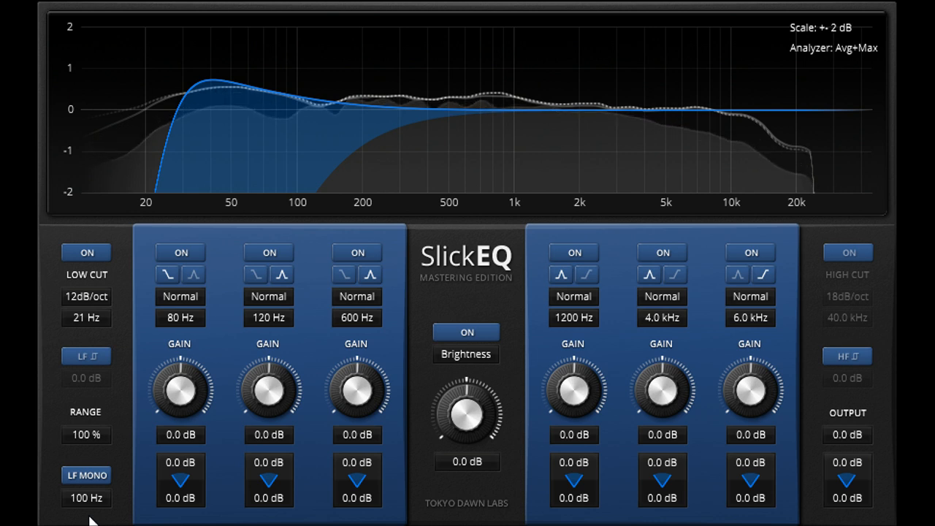
{"action": "left_click_drag", "start_coordinate": [92, 500], "coordinate": [92, 514]}
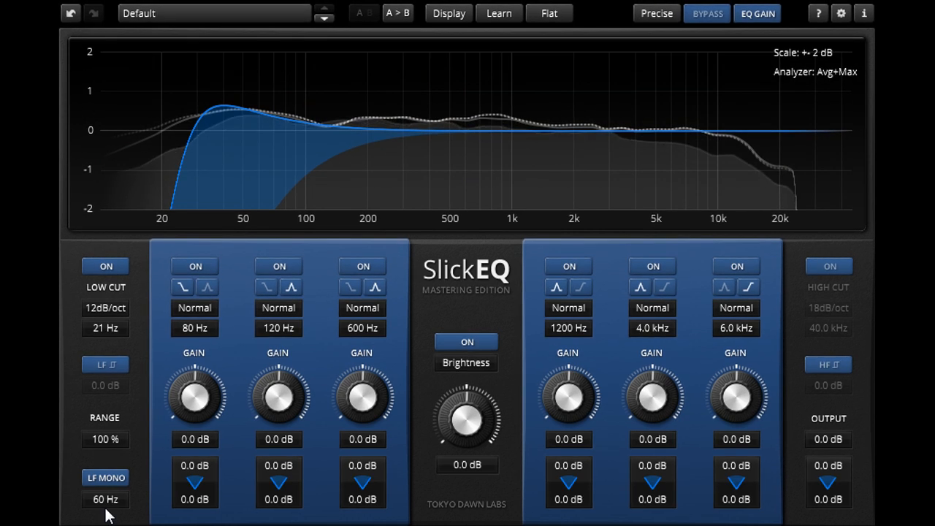
- Look through the preset list, copy the current EQ state, and paste it over the flat default state
{"action": "left_click", "coordinate": [186, 14]}
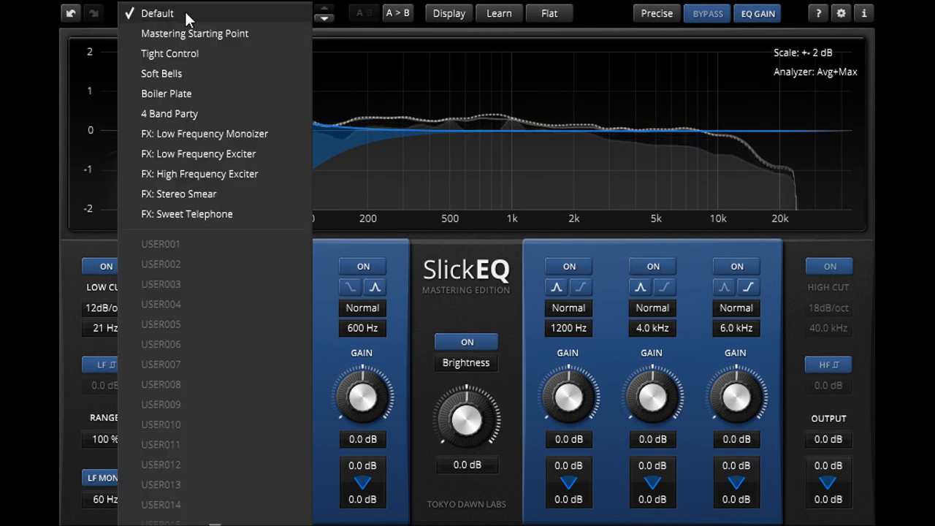
{"action": "left_click", "coordinate": [186, 15]}
{"action": "right_click", "coordinate": [187, 15]}
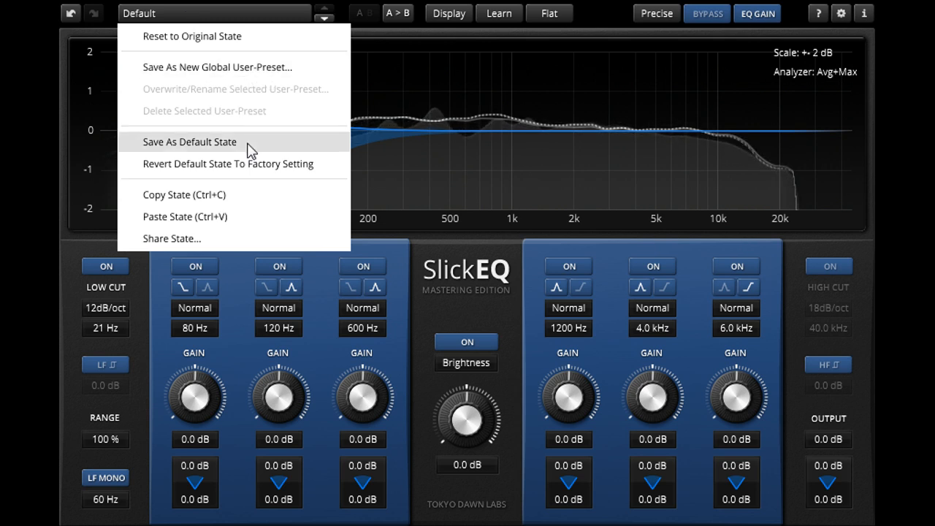
{"action": "left_click", "coordinate": [241, 200]}
{"action": "left_click", "coordinate": [177, 17]}
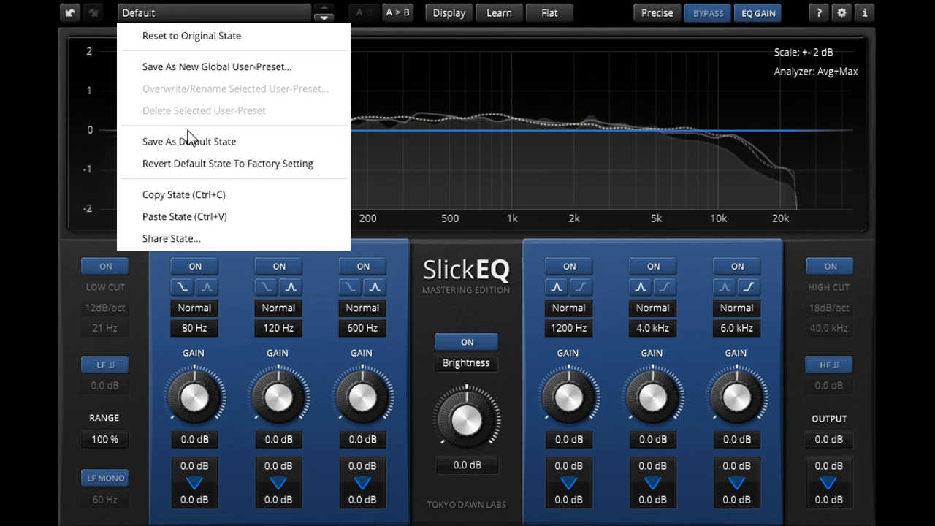
{"action": "left_click", "coordinate": [219, 217]}
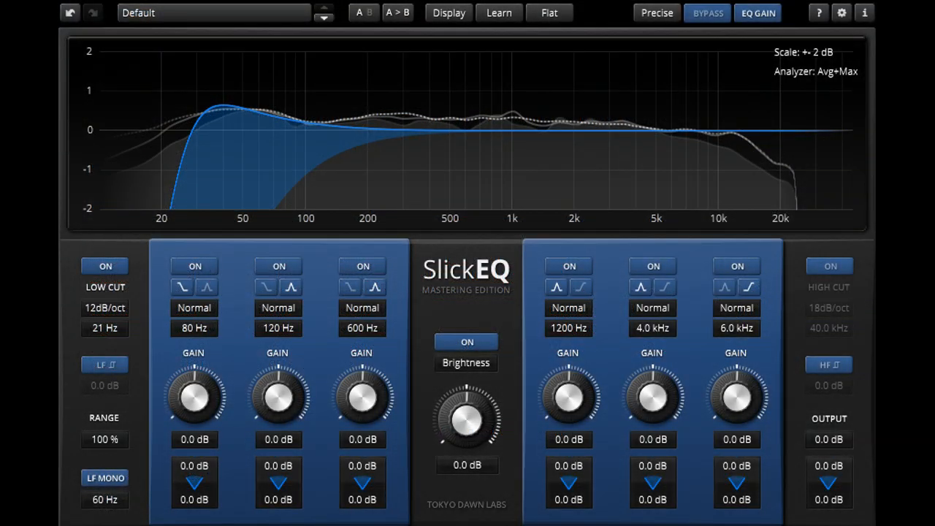
- Compare state A with state B, ending on state B
{"action": "left_click", "coordinate": [363, 12]}
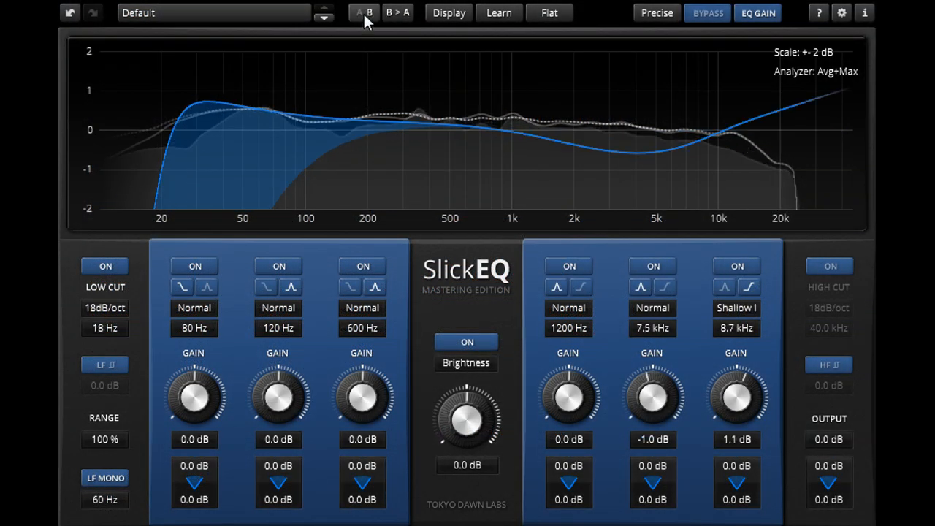
{"action": "left_click", "coordinate": [364, 14]}
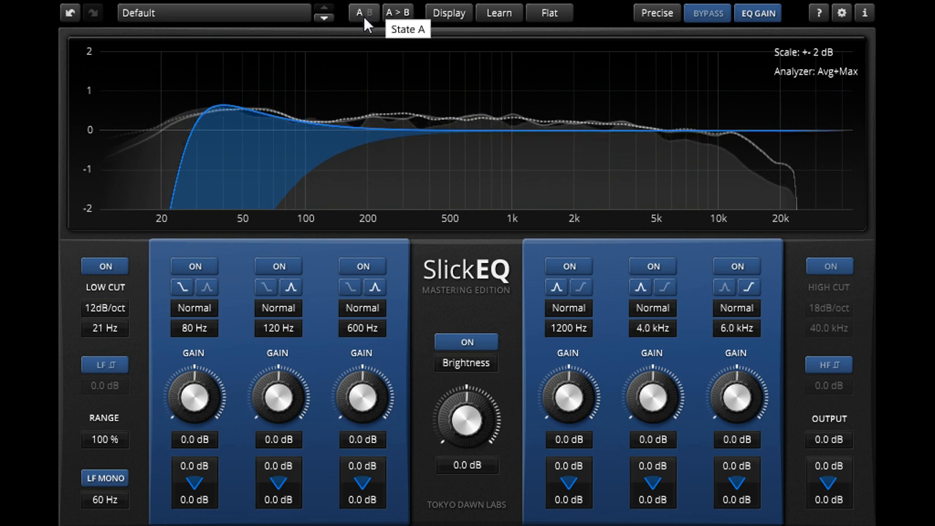
{"action": "left_click", "coordinate": [364, 16]}
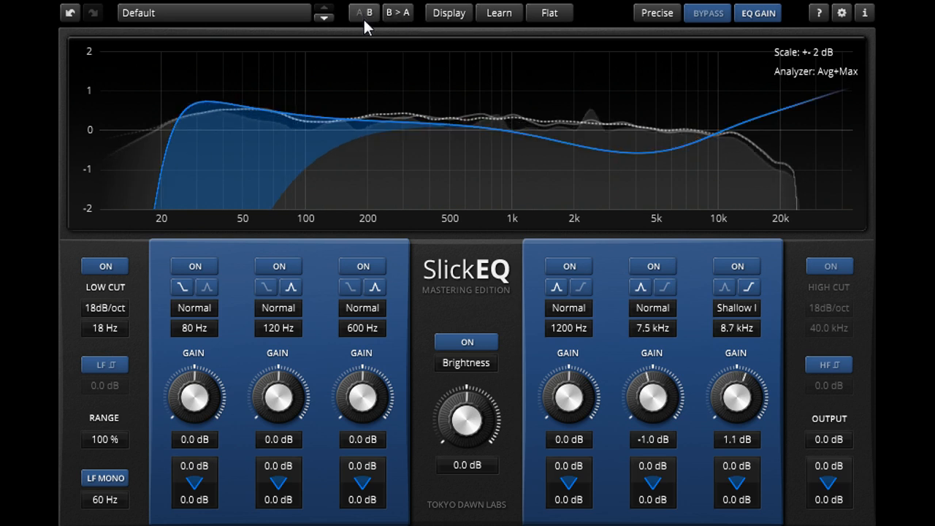
- Flatten the EQ, learn the input's spectrum, and match the learned spectrum to pink noise
{"action": "left_click", "coordinate": [550, 18]}
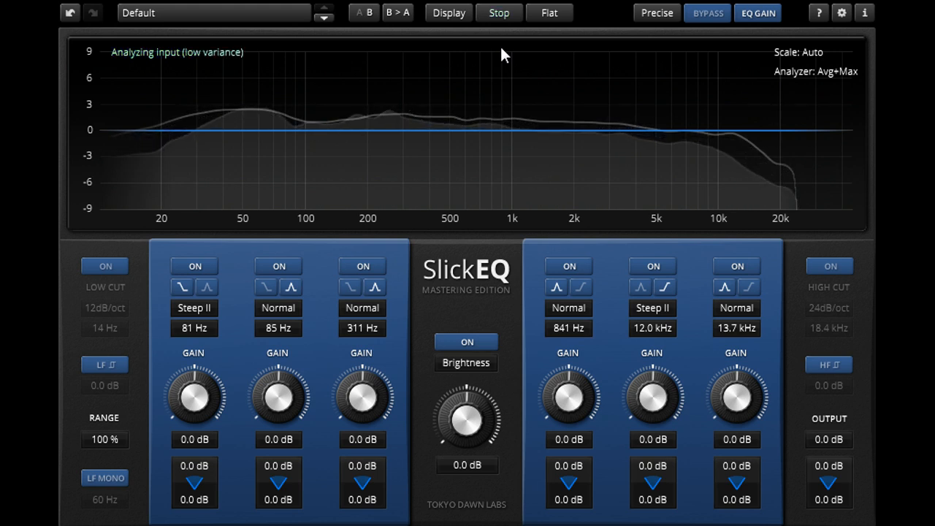
{"action": "left_click", "coordinate": [502, 17]}
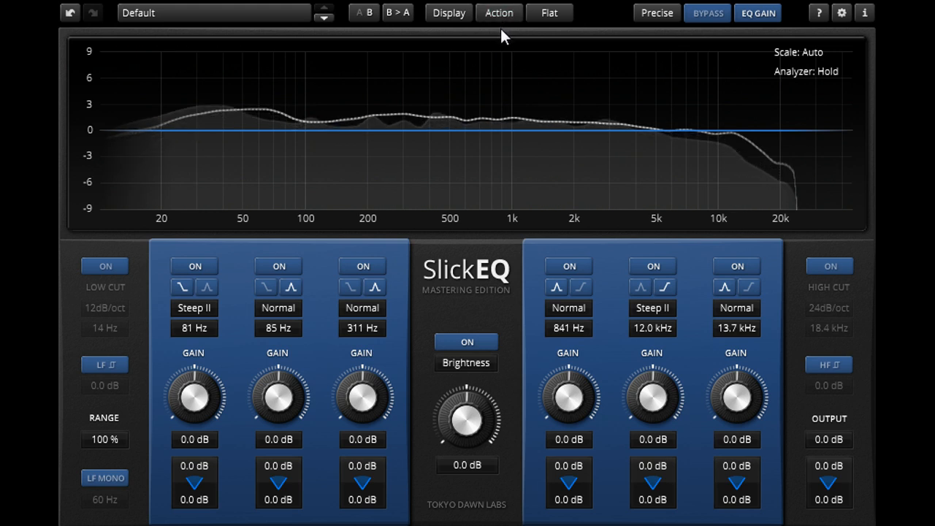
{"action": "left_click", "coordinate": [500, 26]}
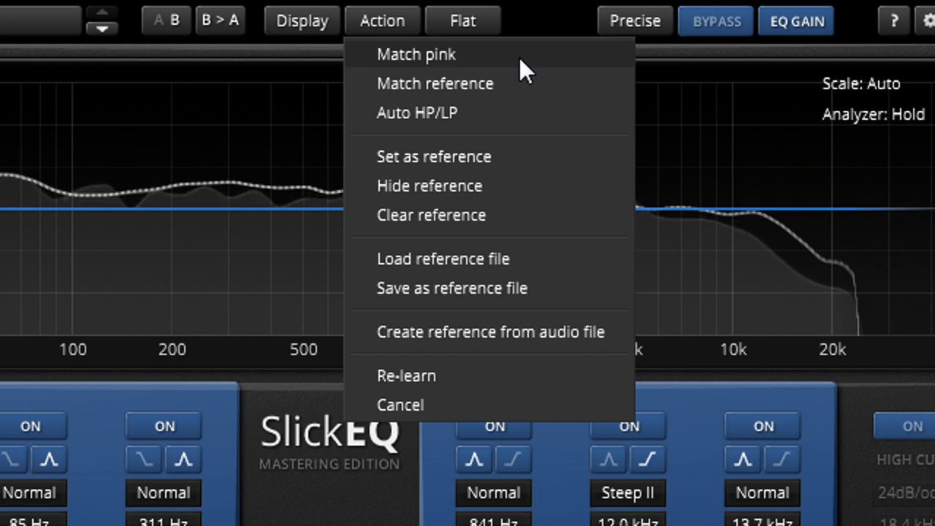
{"action": "left_click", "coordinate": [519, 58]}
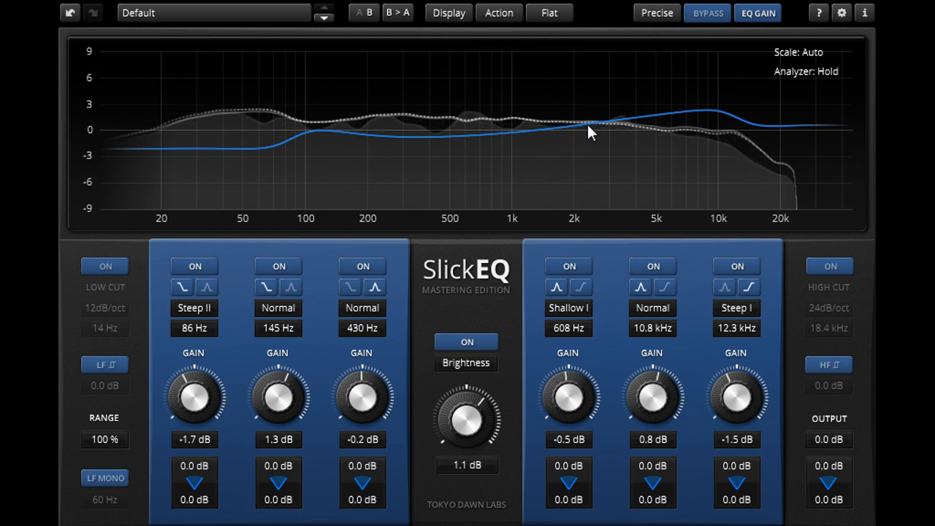
- Set the 86 Hz low shelf's gain to -0.6 dB and apply the automatic high-pass and low-pass filters
{"action": "left_click_drag", "start_coordinate": [203, 418], "coordinate": [202, 400]}
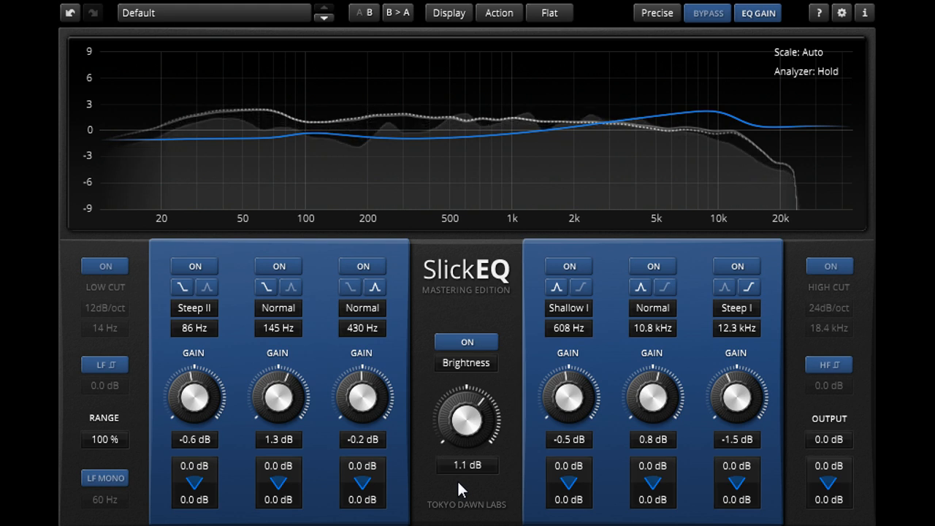
{"action": "left_click", "coordinate": [511, 17]}
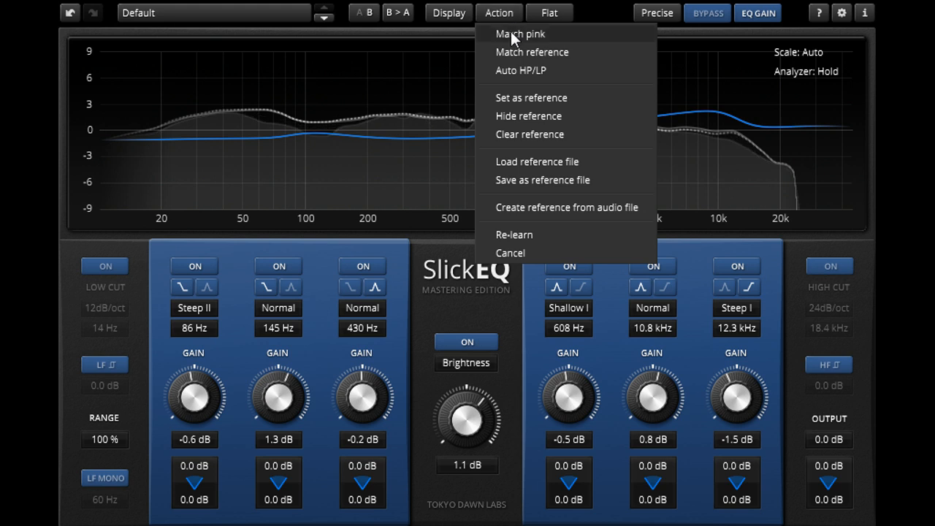
{"action": "left_click", "coordinate": [555, 71]}
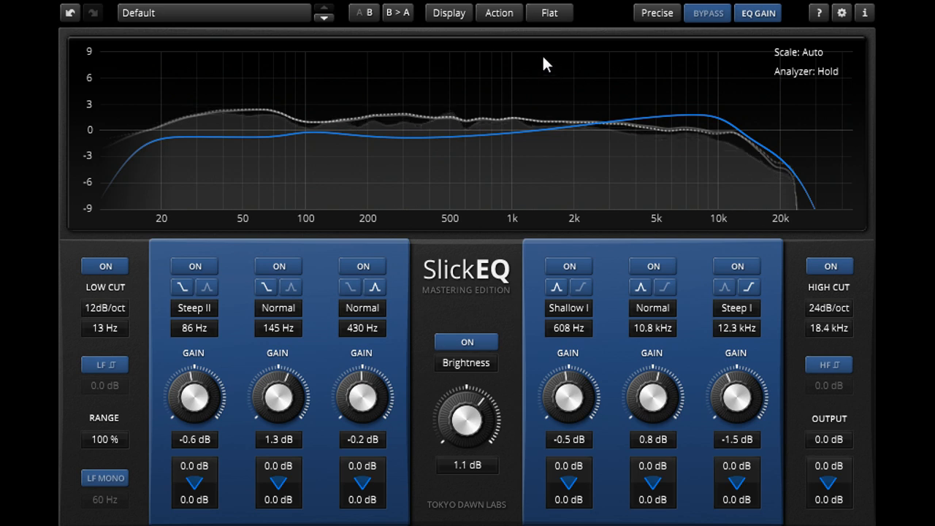
- Learn the spectrum of the second track and match its EQ curve to the reference
{"action": "left_click", "coordinate": [505, 17]}
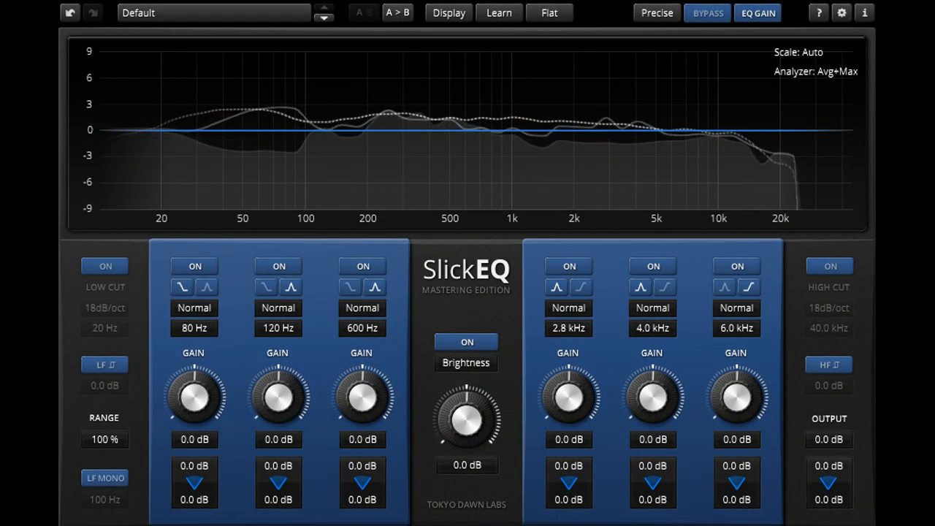
{"action": "left_click", "coordinate": [498, 21]}
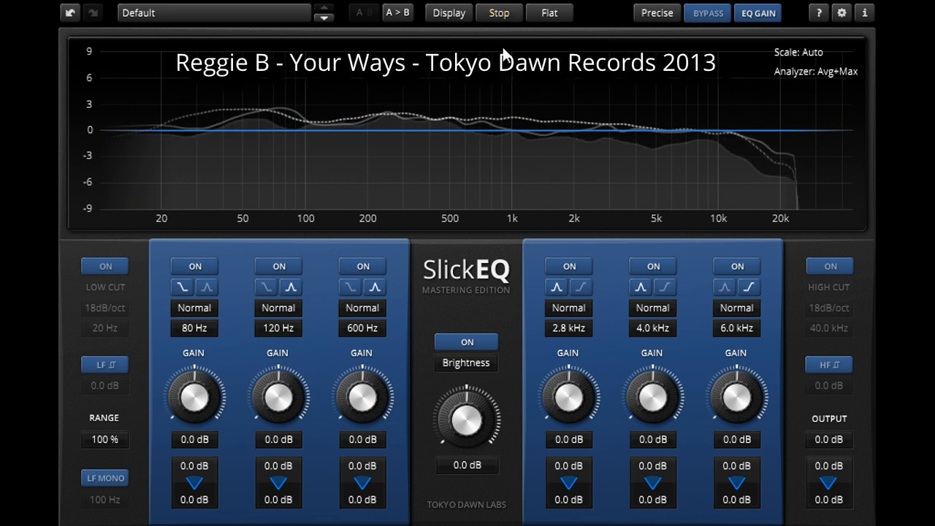
{"action": "left_click", "coordinate": [500, 14]}
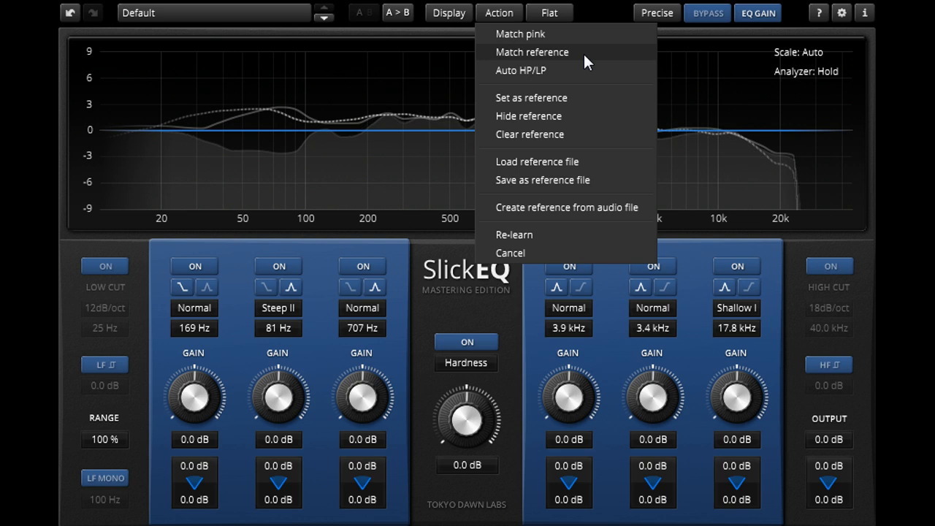
{"action": "left_click", "coordinate": [583, 52]}
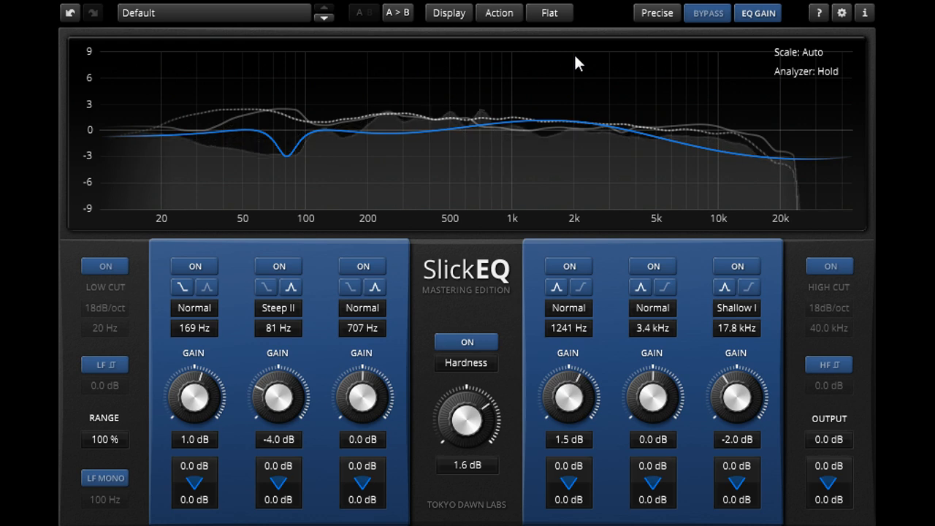
- Try 1.0 dB of gain on the 3.4 kHz bell and return it to 0.0 dB
{"action": "left_click_drag", "start_coordinate": [650, 394], "coordinate": [651, 382]}
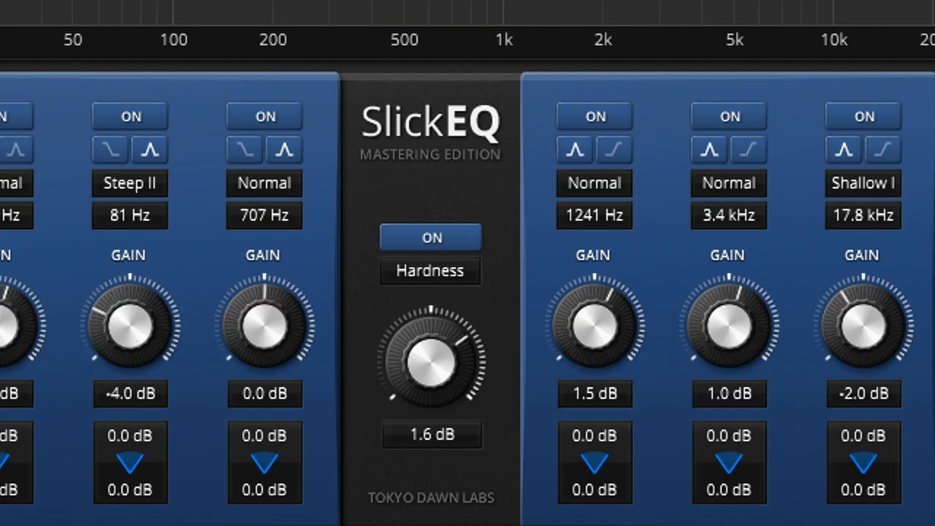
{"action": "mouse_move", "coordinate": [729, 320]}
{"action": "left_mouse_down"}
{"action": "mouse_move", "coordinate": [729, 307]}
{"action": "mouse_move", "coordinate": [720, 367]}
{"action": "mouse_move", "coordinate": [720, 334]}
{"action": "left_mouse_up"}
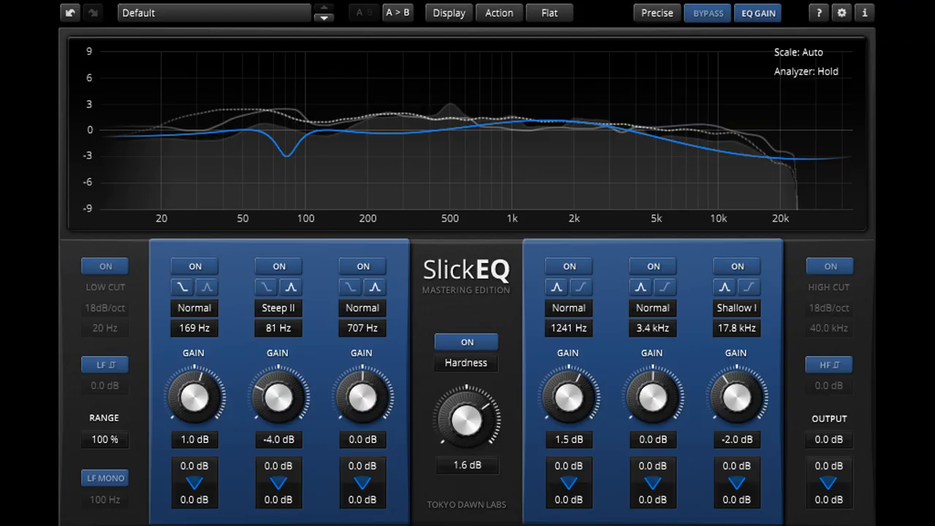
- Change the sliders' Step Mode to Stepped in the plug-in settings and close the settings
{"action": "left_click", "coordinate": [841, 17]}
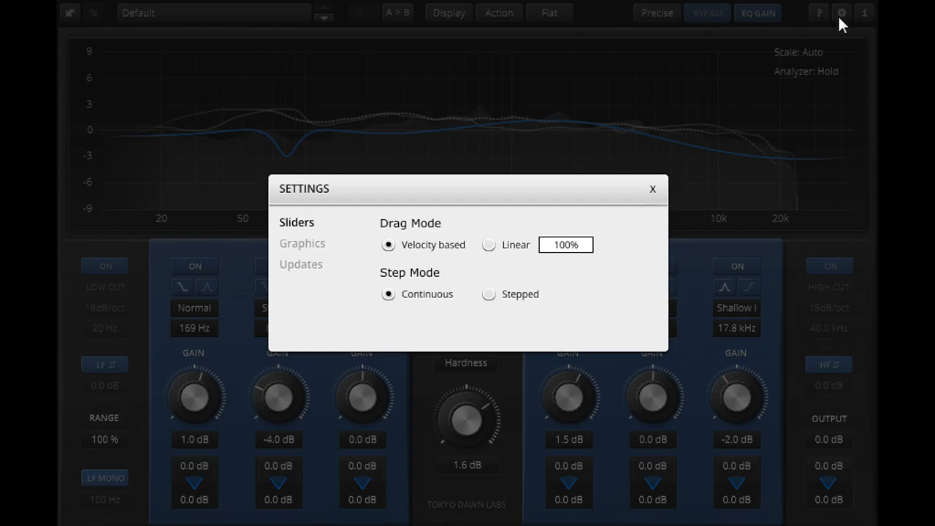
{"action": "left_click", "coordinate": [489, 297]}
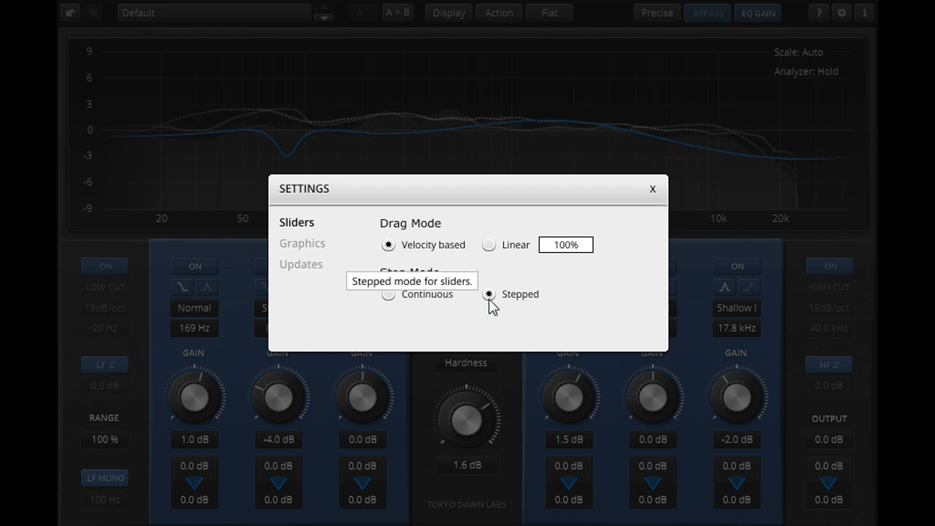
{"action": "left_click", "coordinate": [653, 189]}
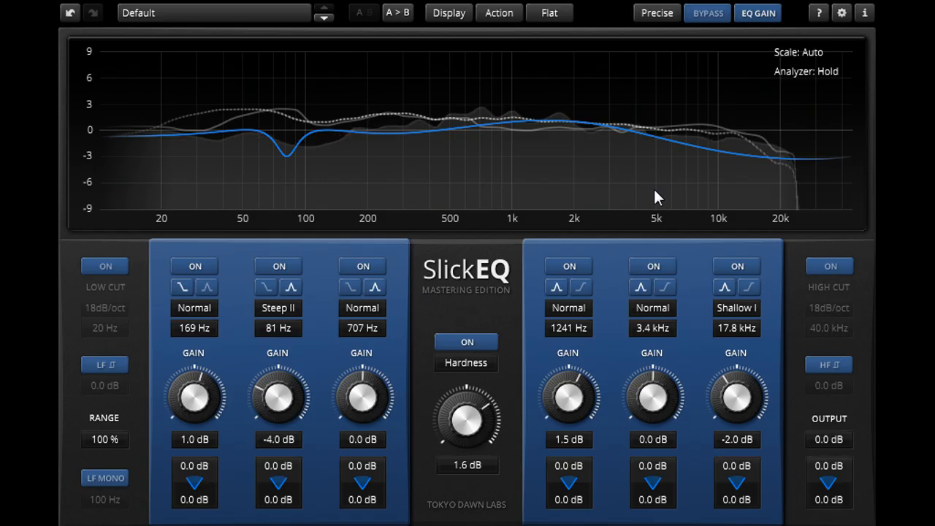
- Lower the 1241 Hz bell's gain to -1.0 dB, and readjust the band's gain and frequency in steps
{"action": "left_click_drag", "start_coordinate": [596, 392], "coordinate": [596, 429]}
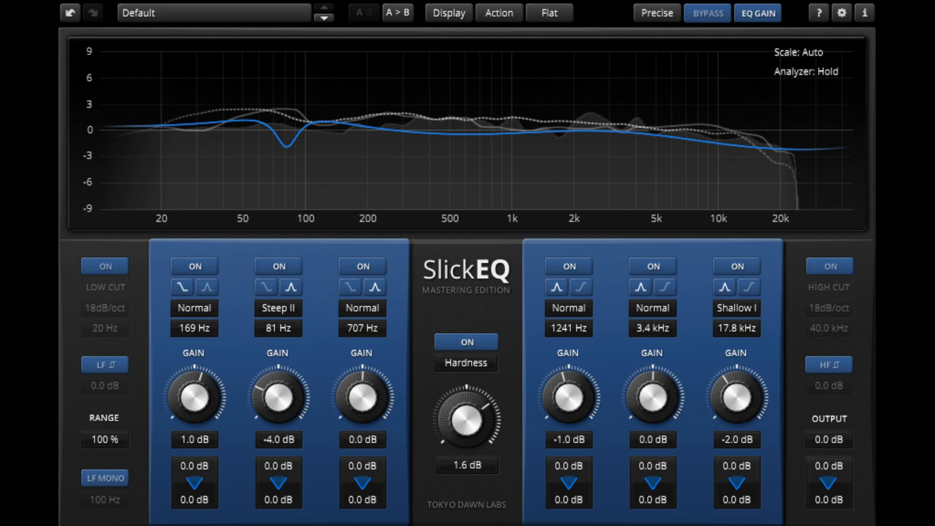
{"action": "left_click_drag", "start_coordinate": [577, 400], "coordinate": [577, 393]}
{"action": "left_click_drag", "start_coordinate": [581, 334], "coordinate": [581, 324]}
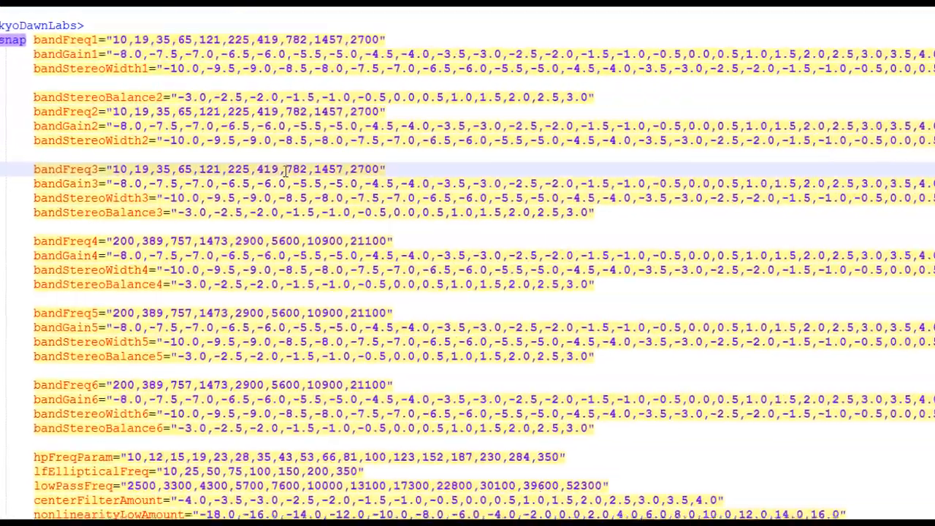
- Insert 500 before 782 in the bandFreq3 snap values of the configuration file
{"action": "left_click", "coordinate": [285, 169]}
{"action": "type", "text": "500,"}
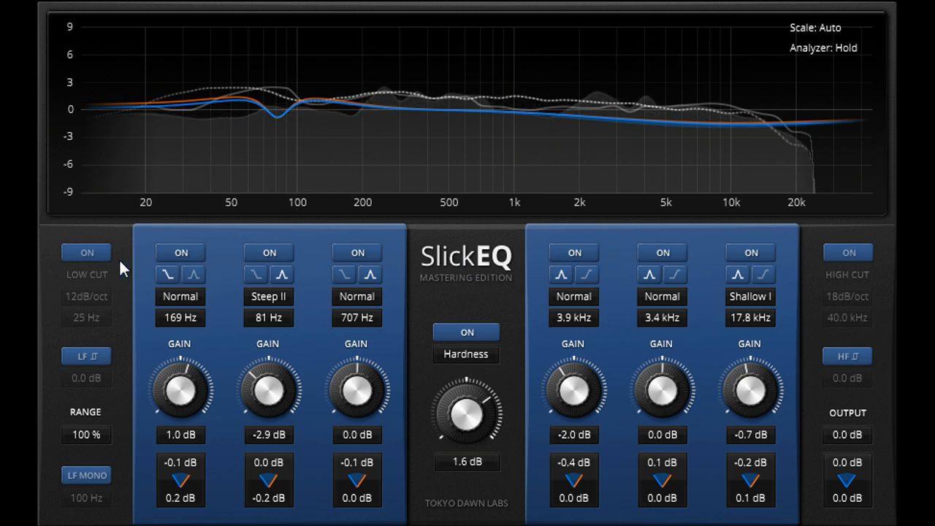
- Enable the Low Cut filter with its φ phase option
{"action": "left_click", "coordinate": [92, 250]}
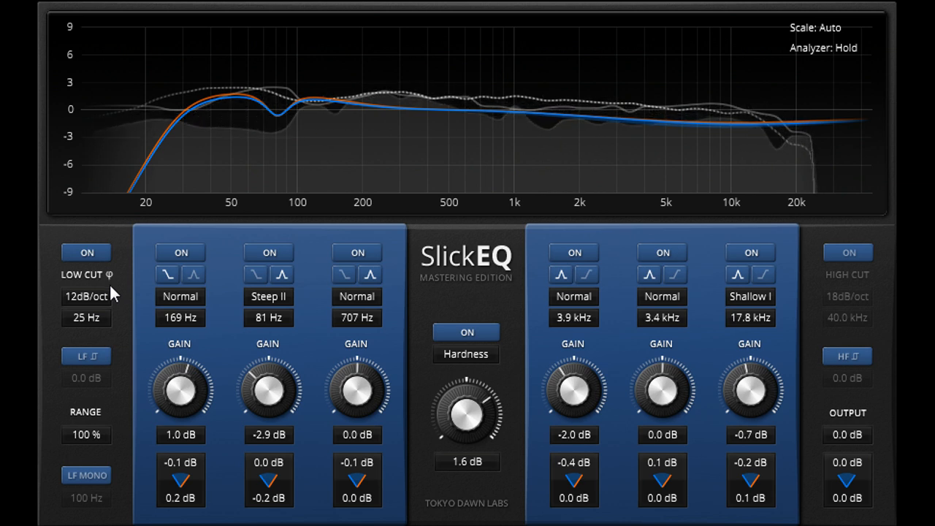
{"action": "left_click", "coordinate": [87, 252]}
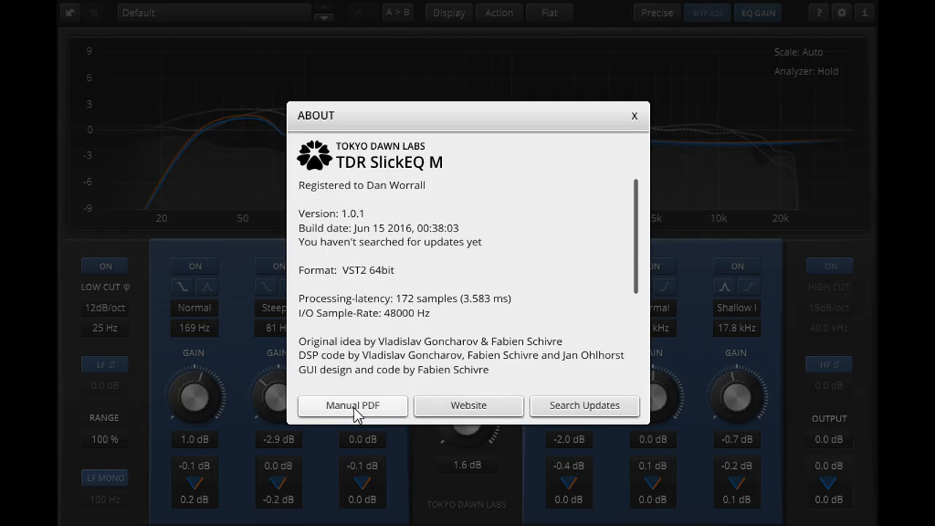
- Close the About dialog, turn on contextual help, and read the Band Stereo Width description for the 17.8 kHz band
{"action": "left_click", "coordinate": [633, 116]}
{"action": "left_click", "coordinate": [818, 12]}
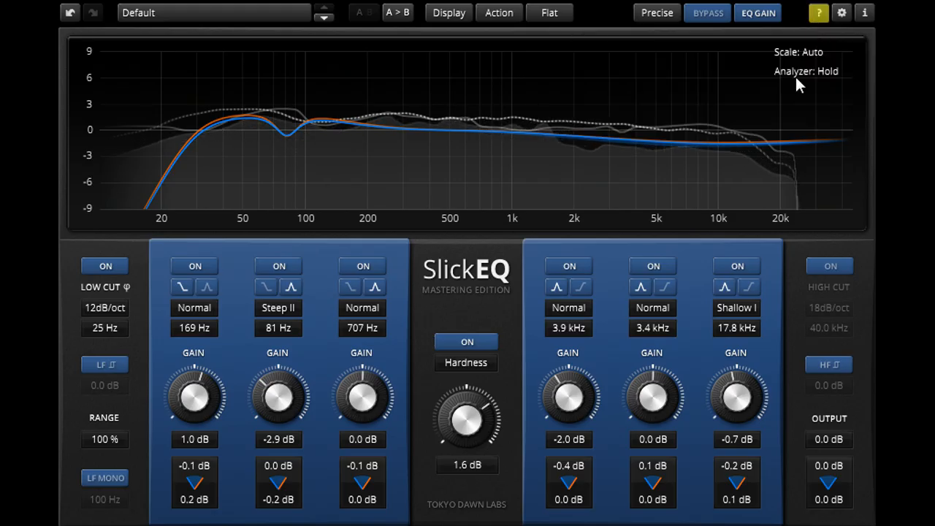
{"action": "mouse_move", "coordinate": [745, 411]}
{"action": "mouse_move", "coordinate": [737, 480]}
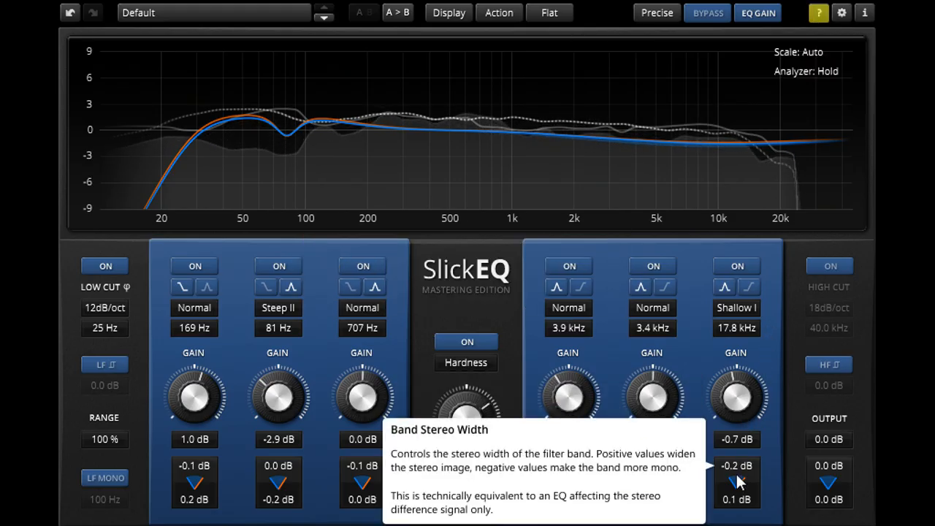